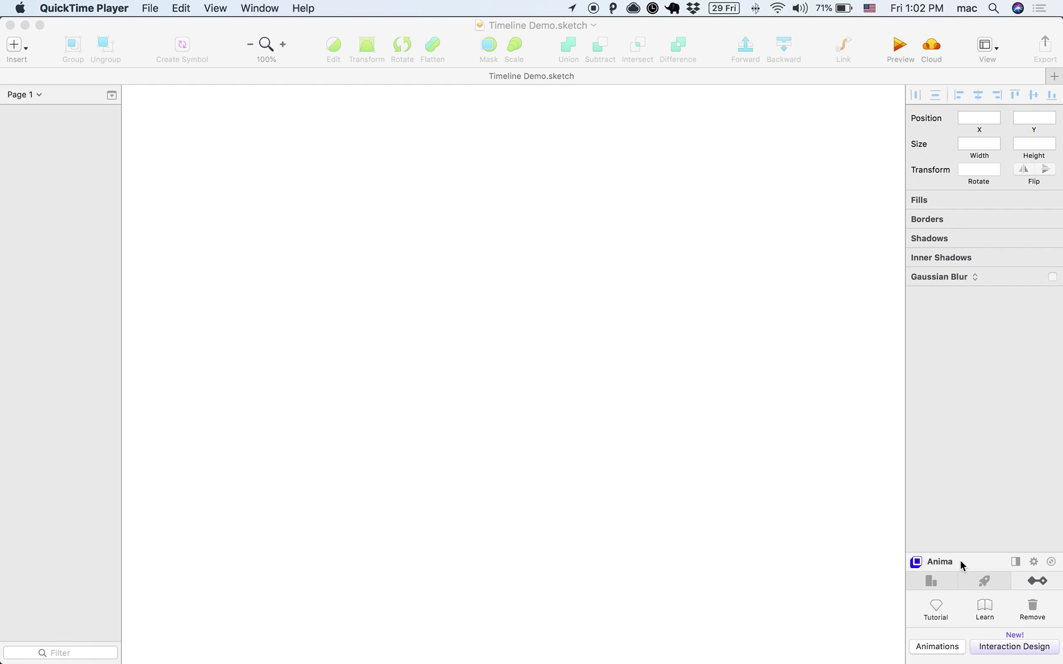
Activate the Sketch window showing the empty Timeline Demo document
left_click(1037, 583)
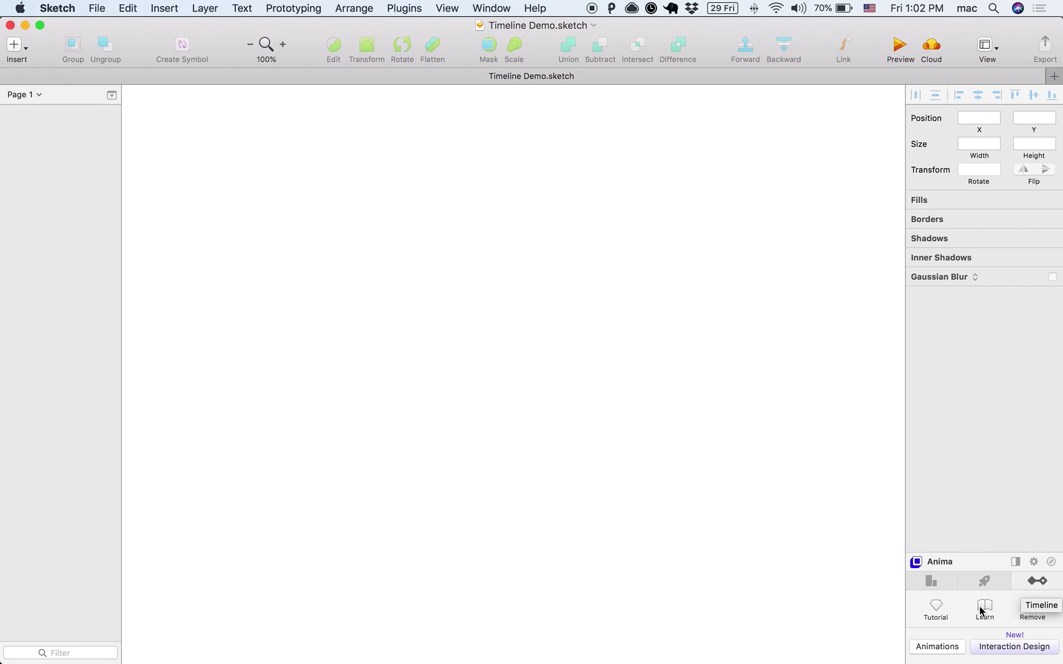
Open TimelineTutorial2.0.sketch and navigate to the Practice Interaction 1: Interactive Switch artboard
left_click(936, 609)
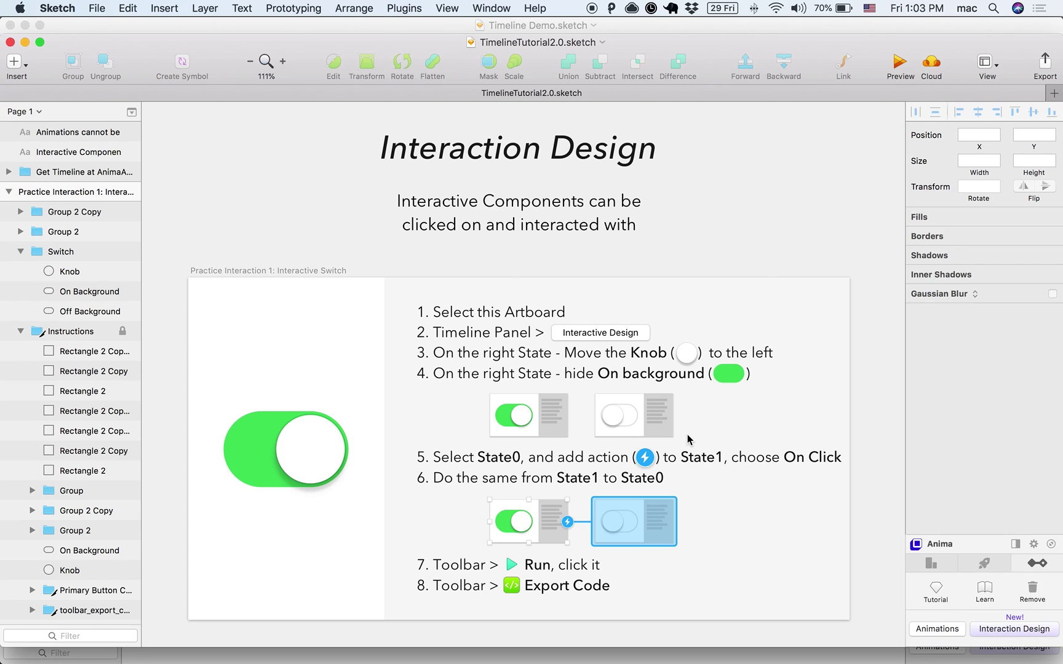
scroll(689, 439, "down", 10)
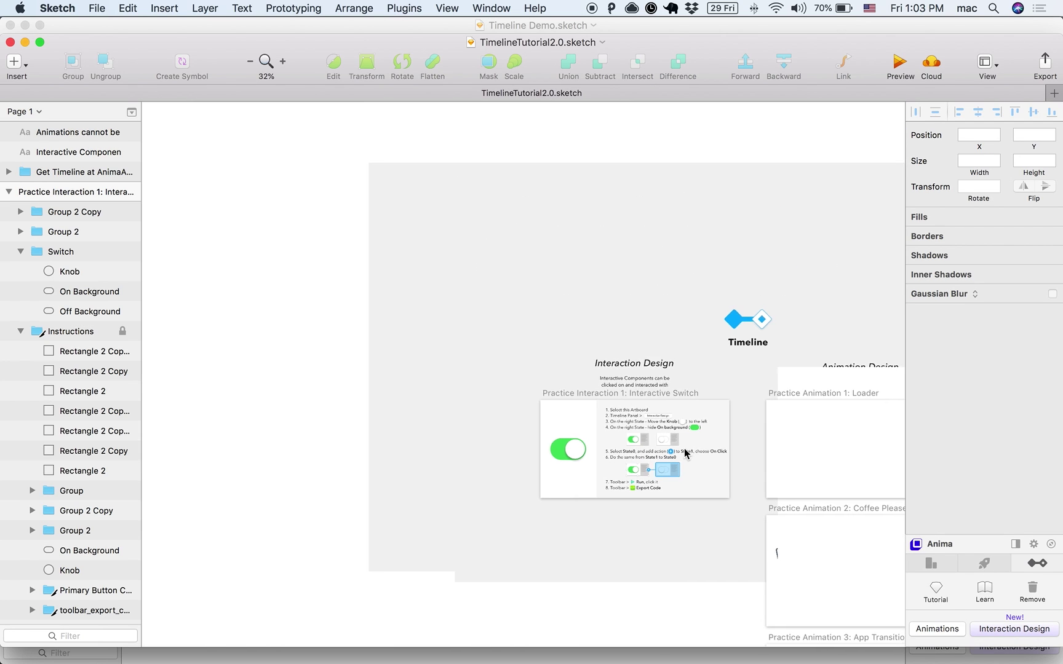
scroll(686, 453, "right", 3)
scroll(685, 454, "down", 2)
scroll(684, 454, "right", 2)
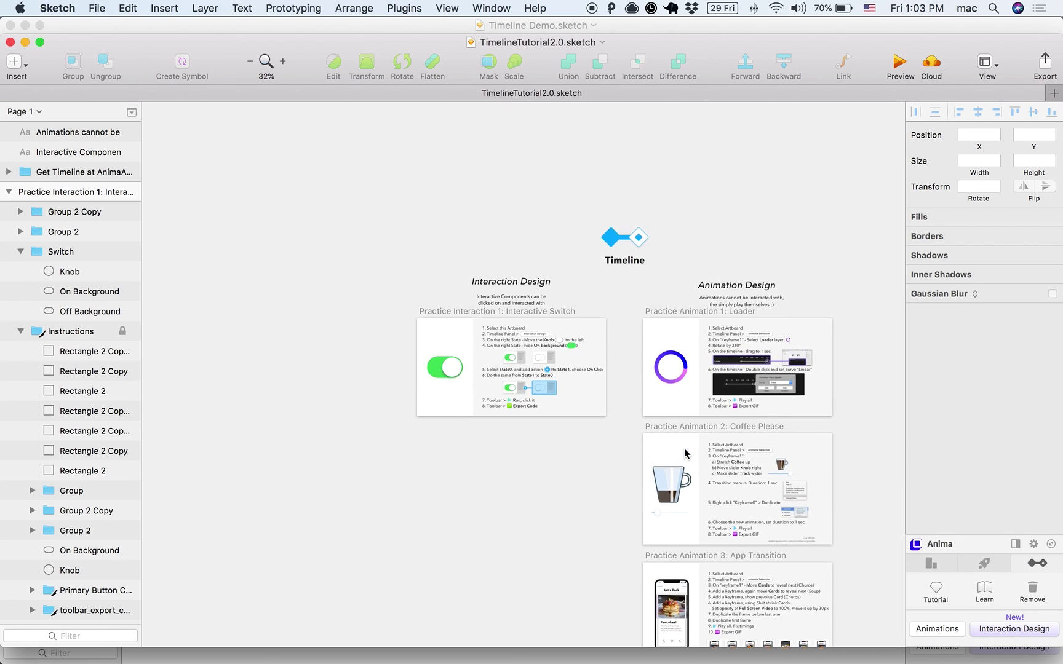
scroll(480, 357, "up", 5)
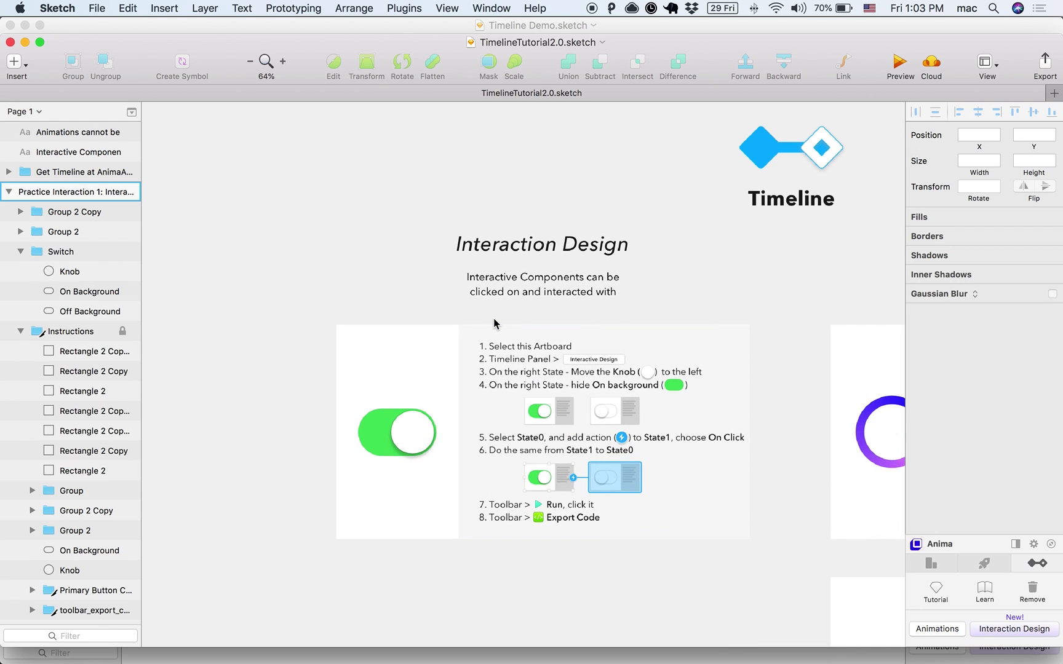
scroll(441, 403, "up", 3)
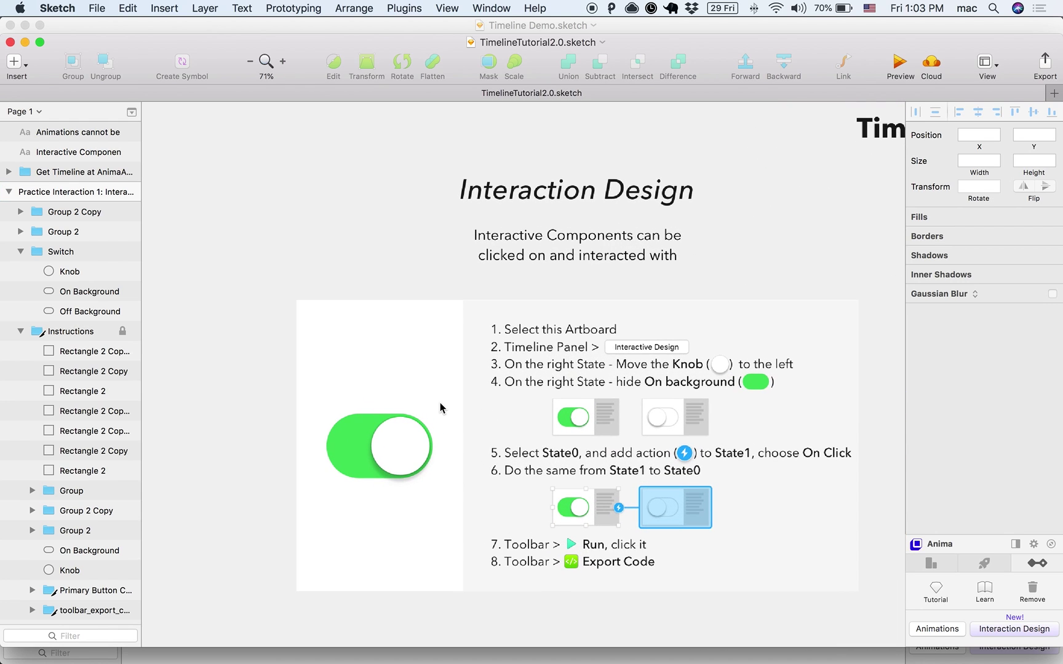
scroll(441, 401, "down", 1)
scroll(440, 402, "right", 2)
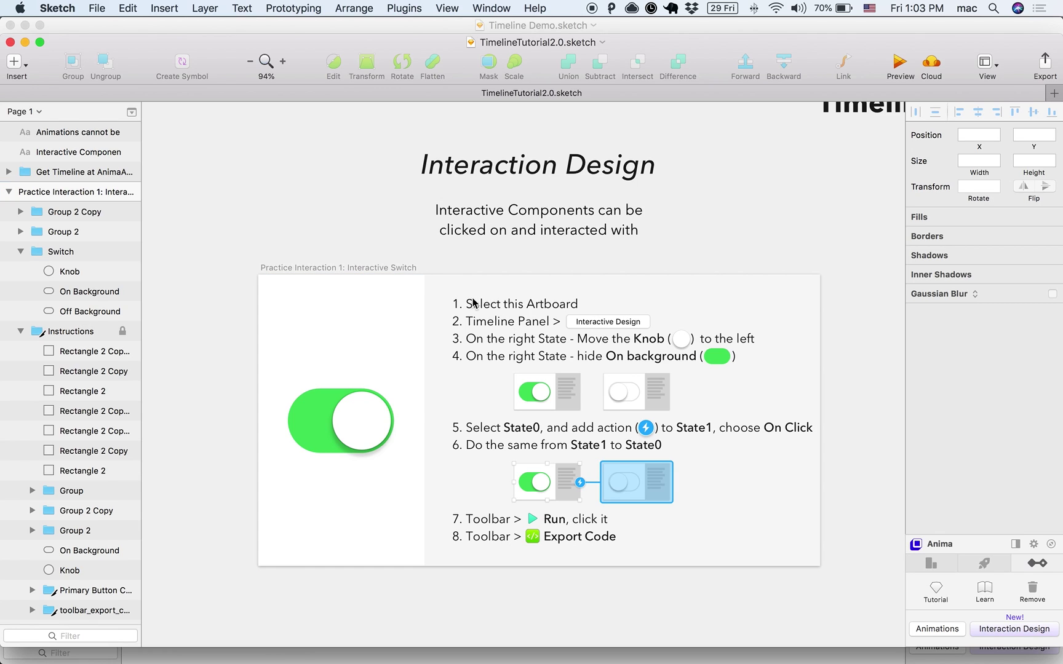
Convert the Interactive Switch artboard into an Anima component with states state0 and state1
left_click(324, 268)
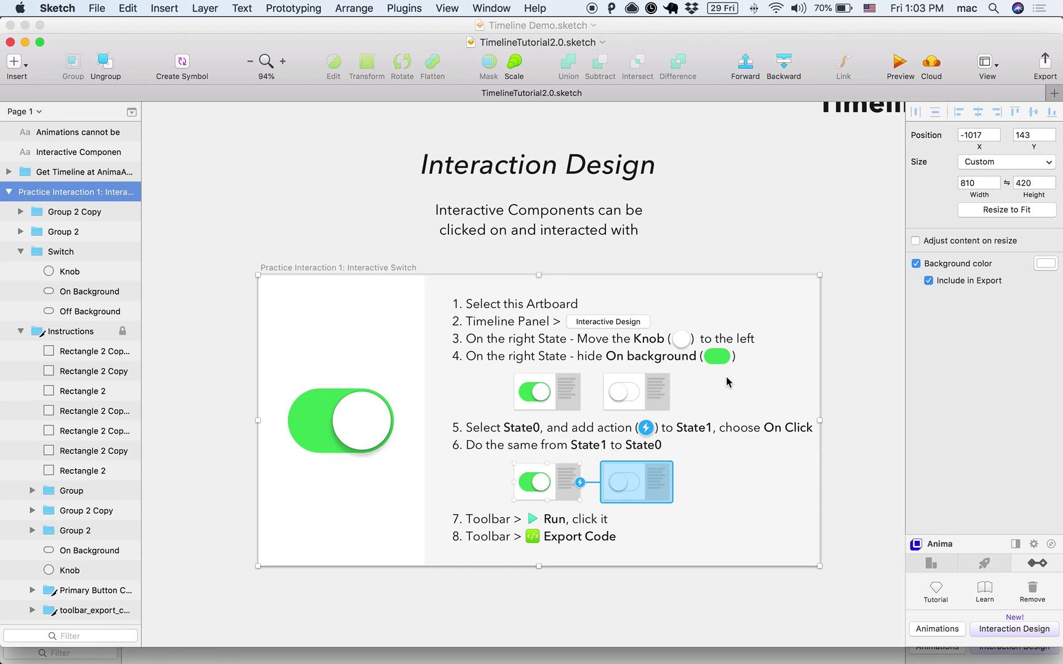
left_click(1015, 629)
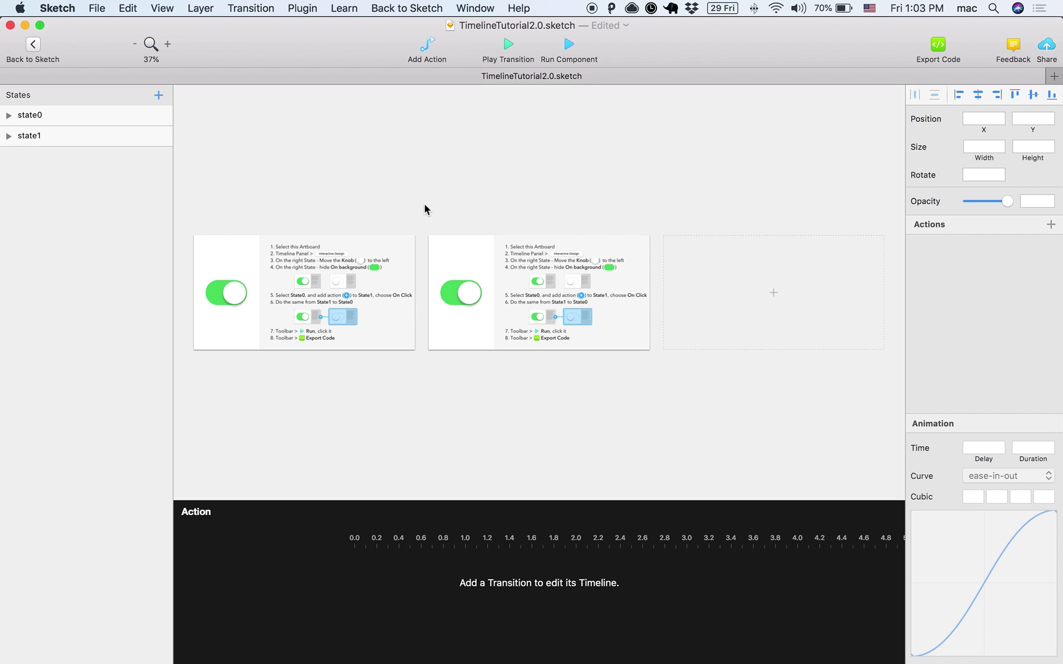
Slide state1's Knob to the switch's left end at X 0, Y 3
key("super+plus")
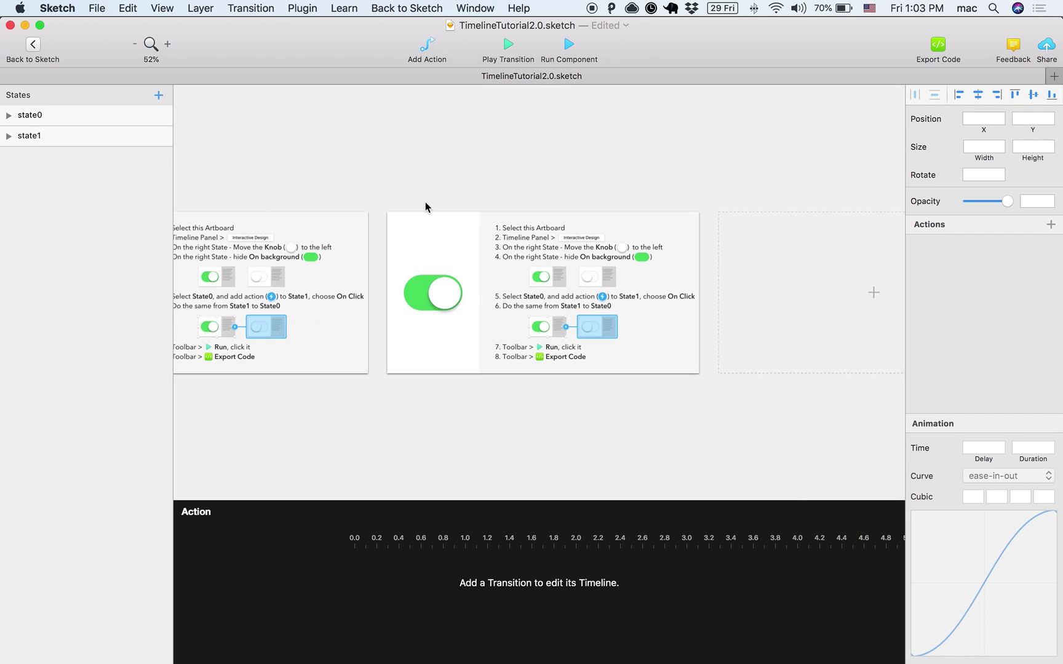
scroll(425, 206, "left", 5)
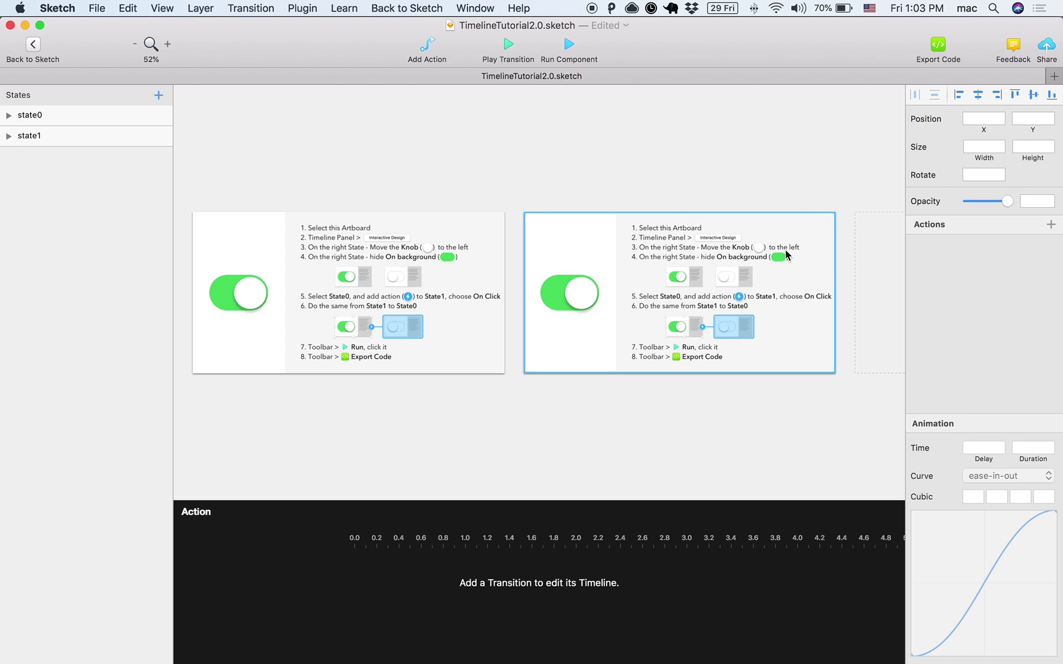
double_click(580, 297)
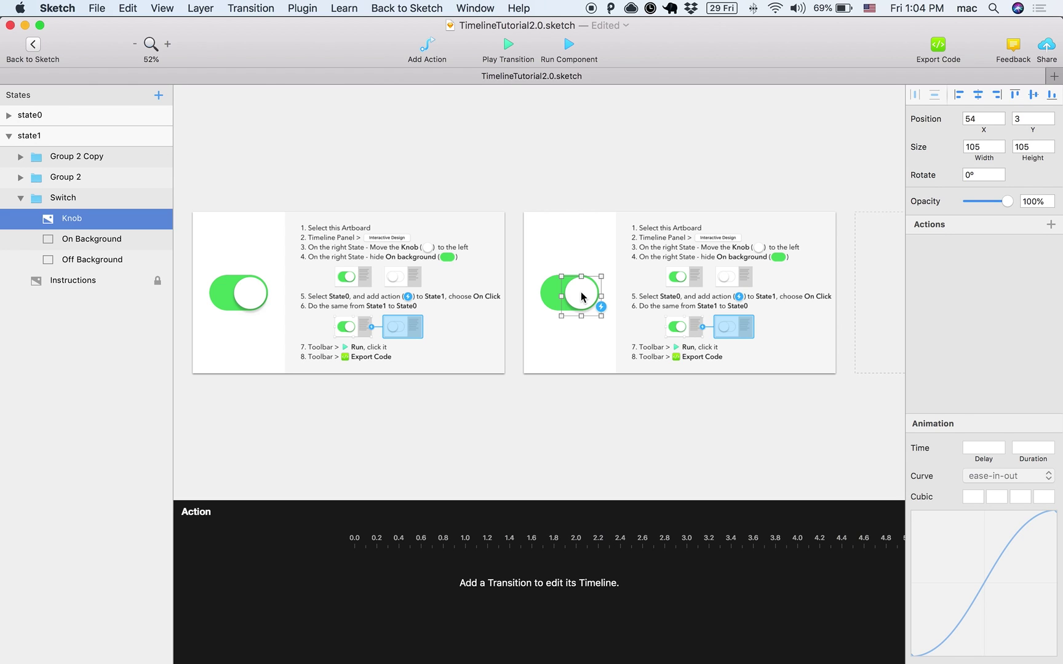
scroll(581, 297, "up", 5)
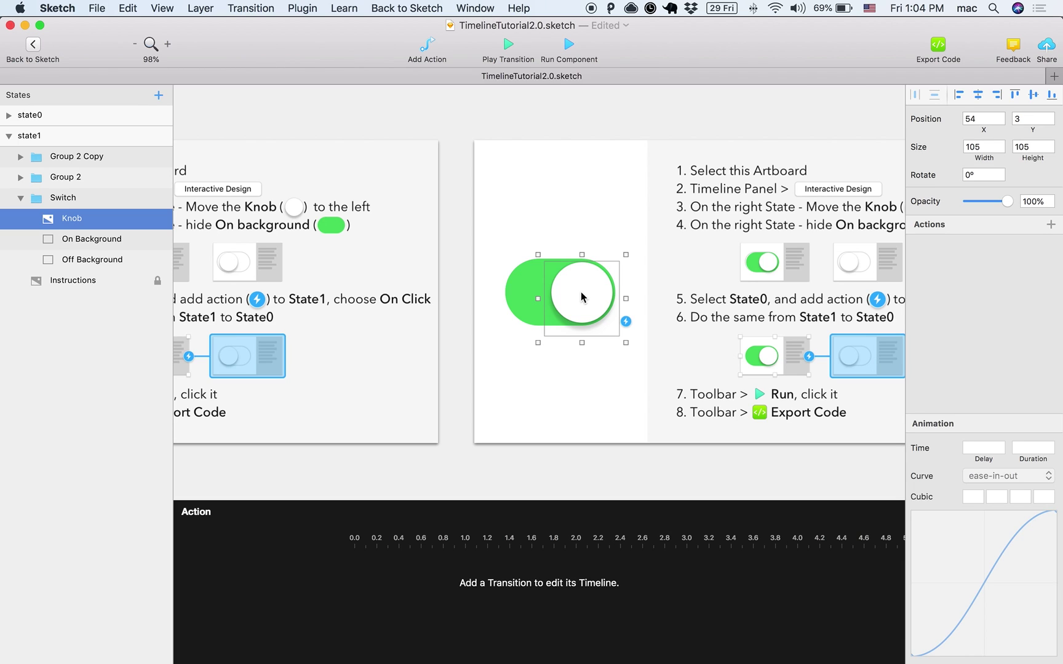
left_click_drag(581, 297, 542, 289)
Set state1's green On Background layer to 0% opacity
scroll(567, 260, "down", 3)
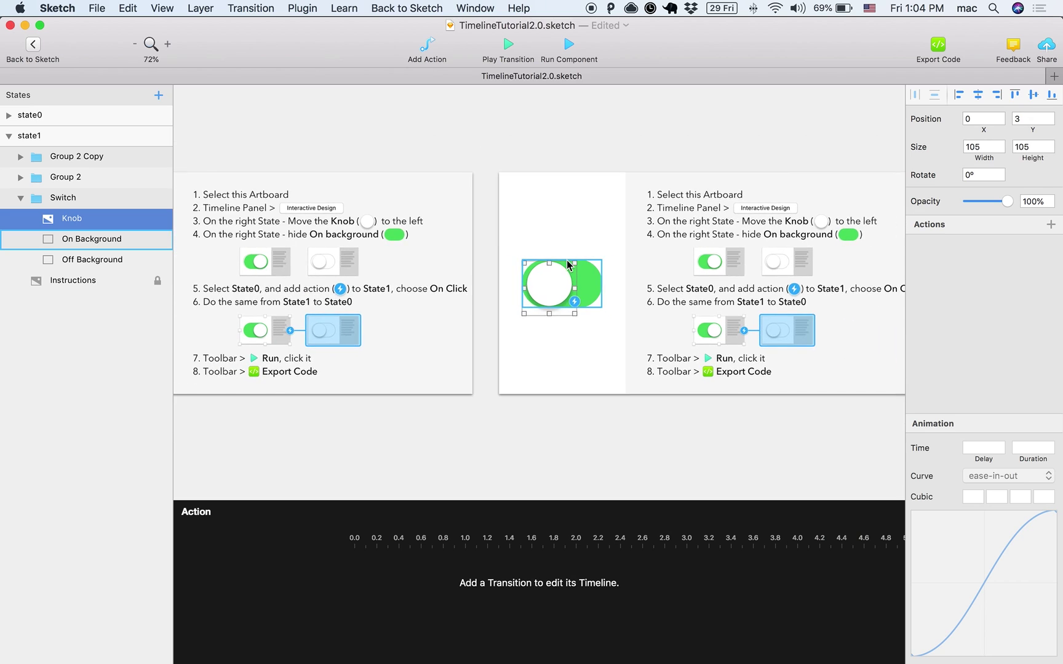
scroll(567, 262, "down", 1)
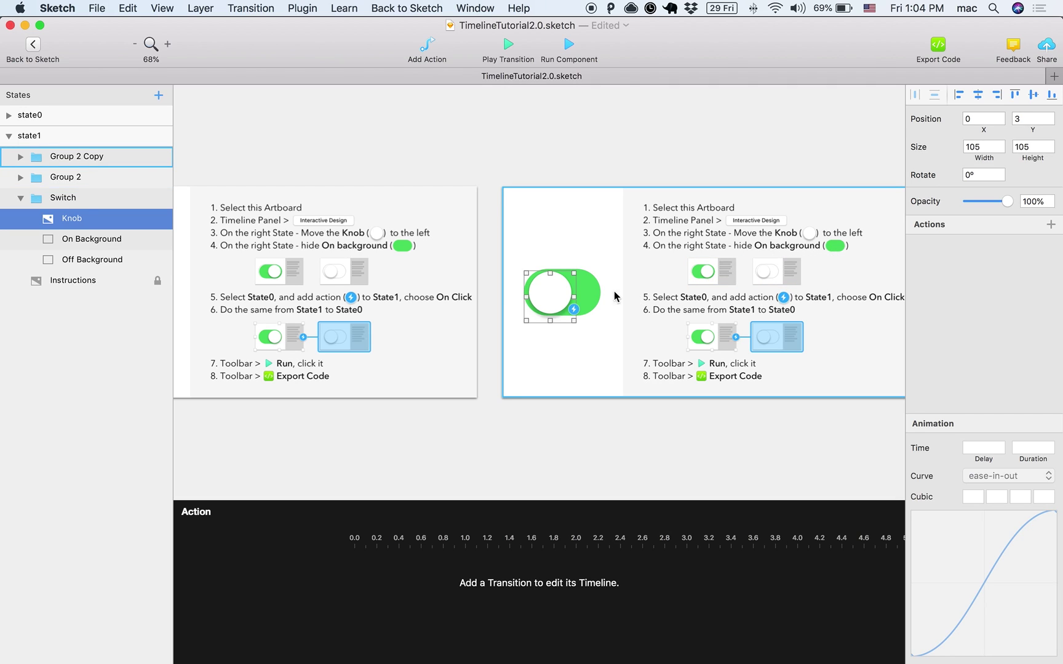
left_click(591, 295)
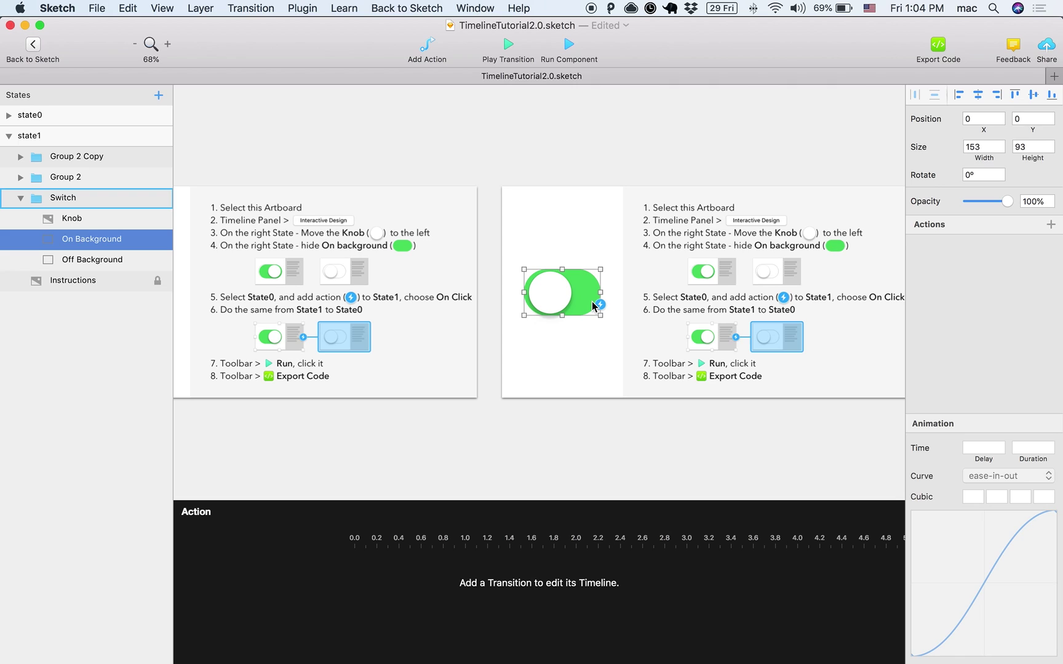
left_click(157, 241)
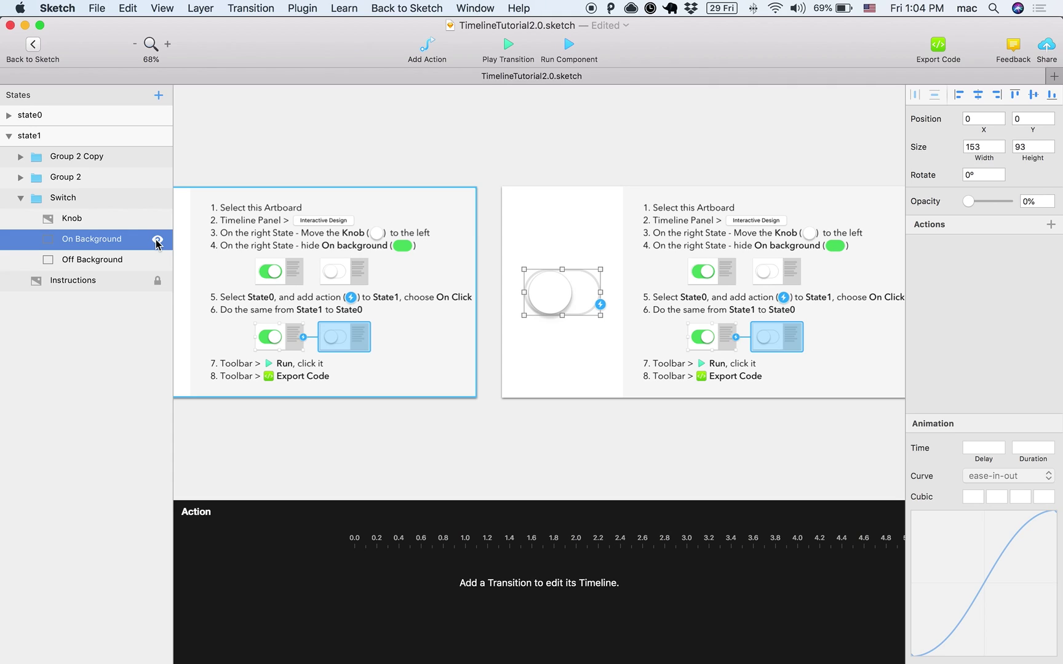
left_click(158, 241)
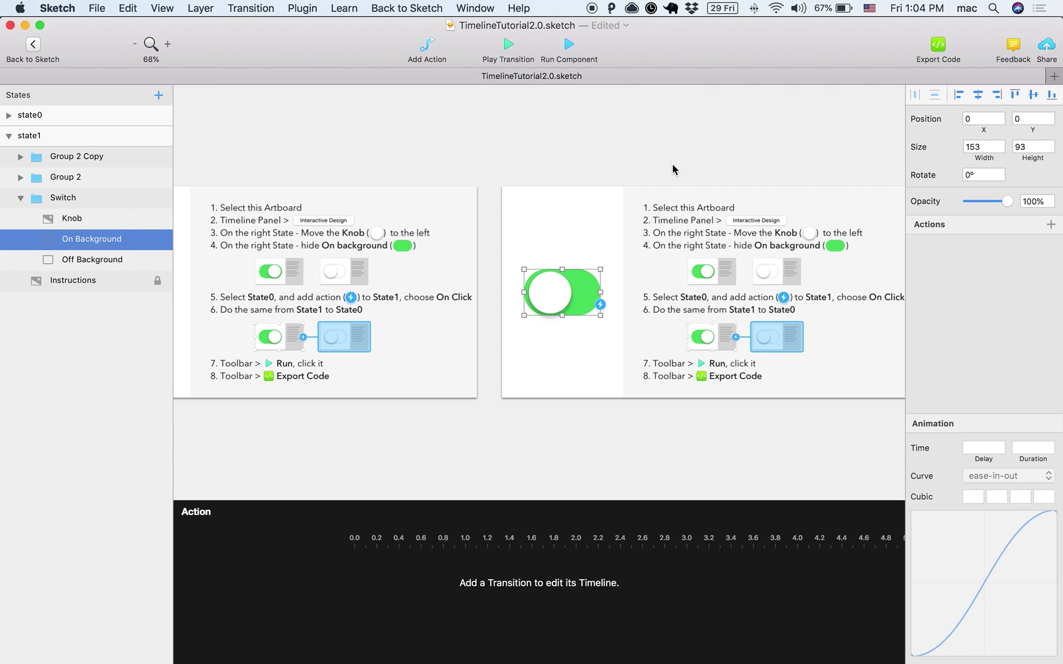
left_click(1008, 204)
left_click_drag(1009, 207, 963, 206)
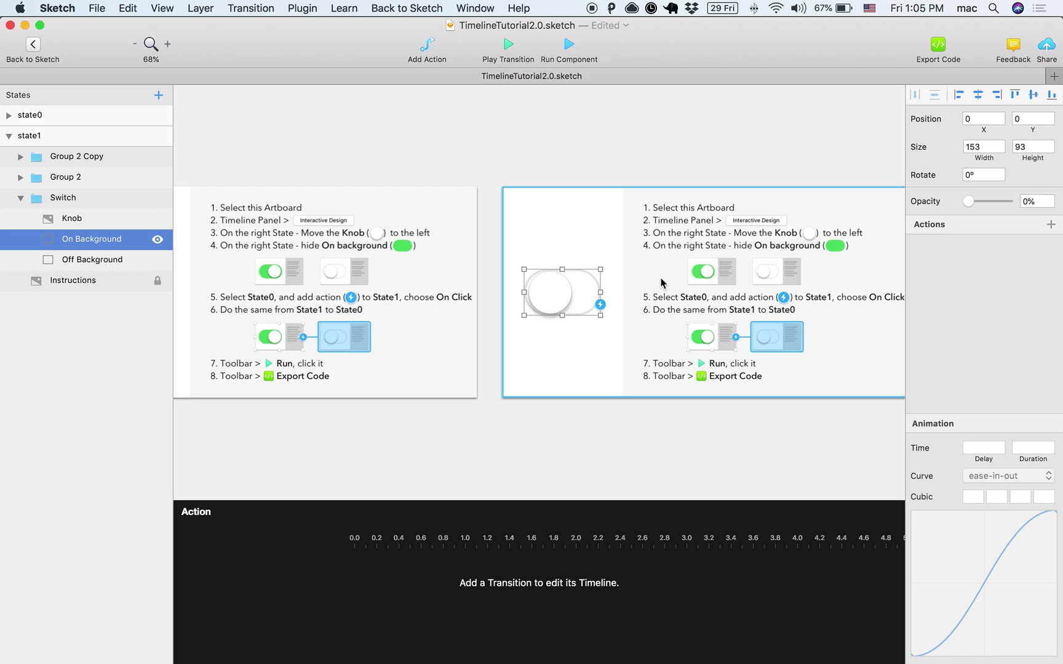
Add an On Click action to state0's Switch group that targets state1
scroll(640, 297, "down", 3)
left_click(357, 329)
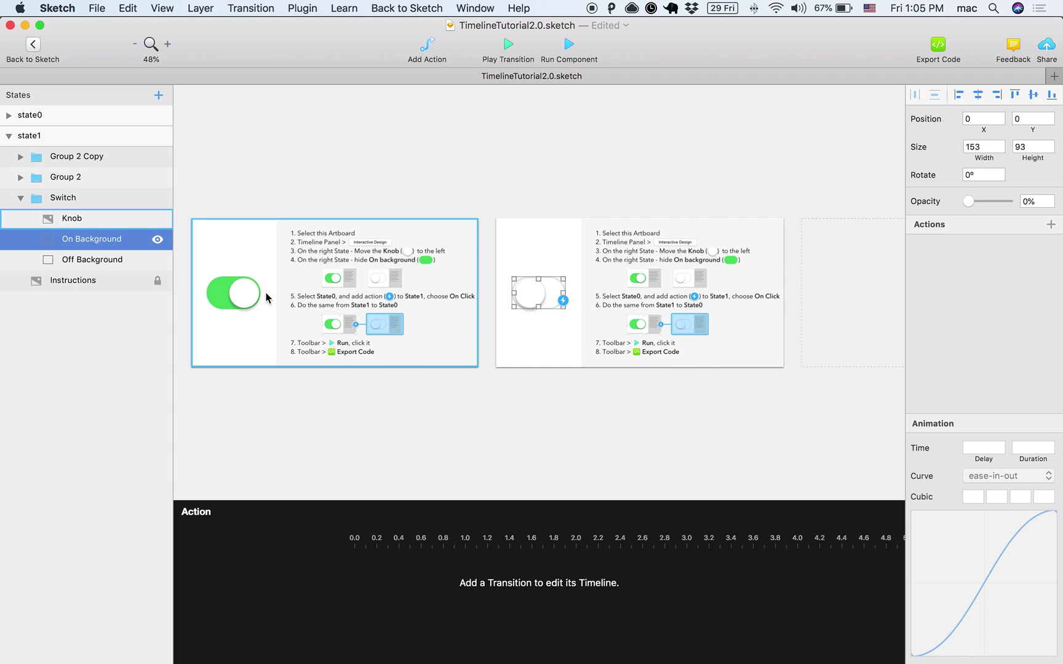
left_click(232, 296)
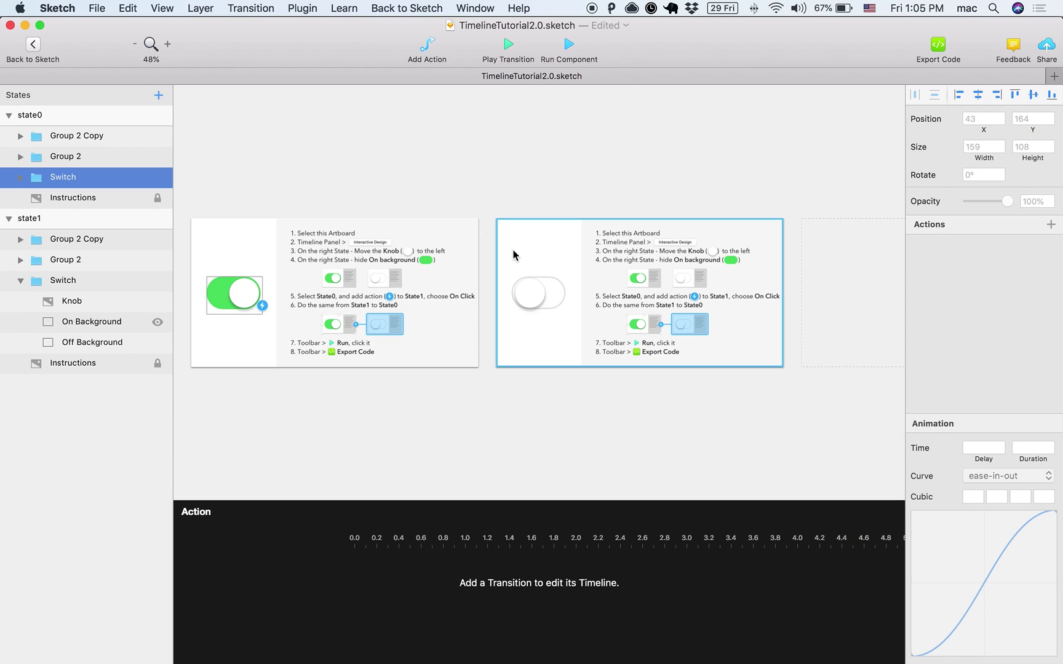
left_click(262, 307)
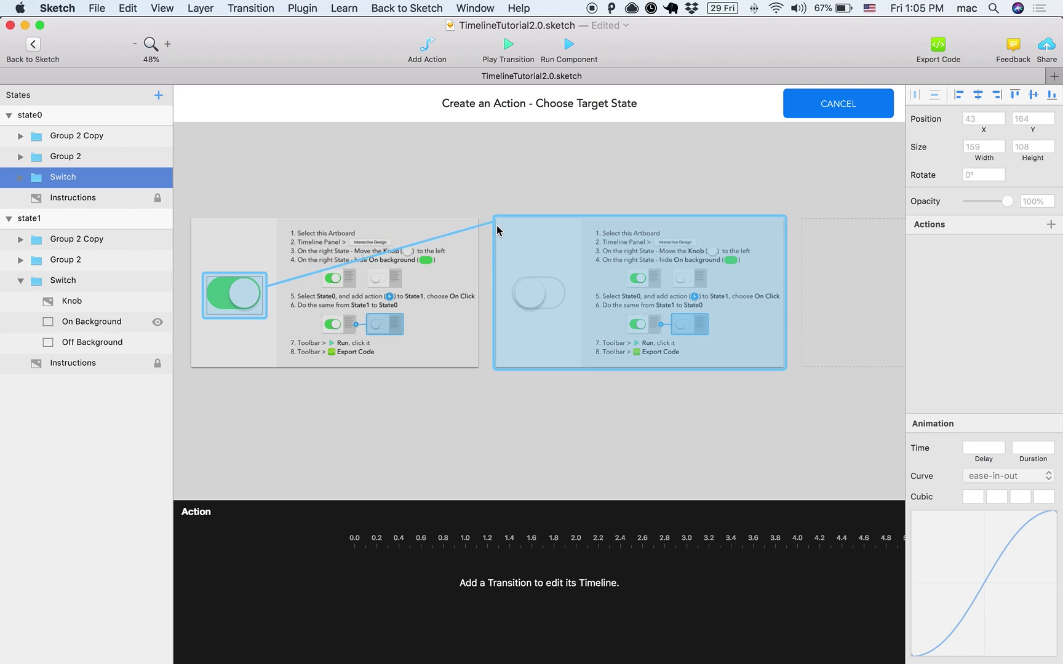
left_click(546, 259)
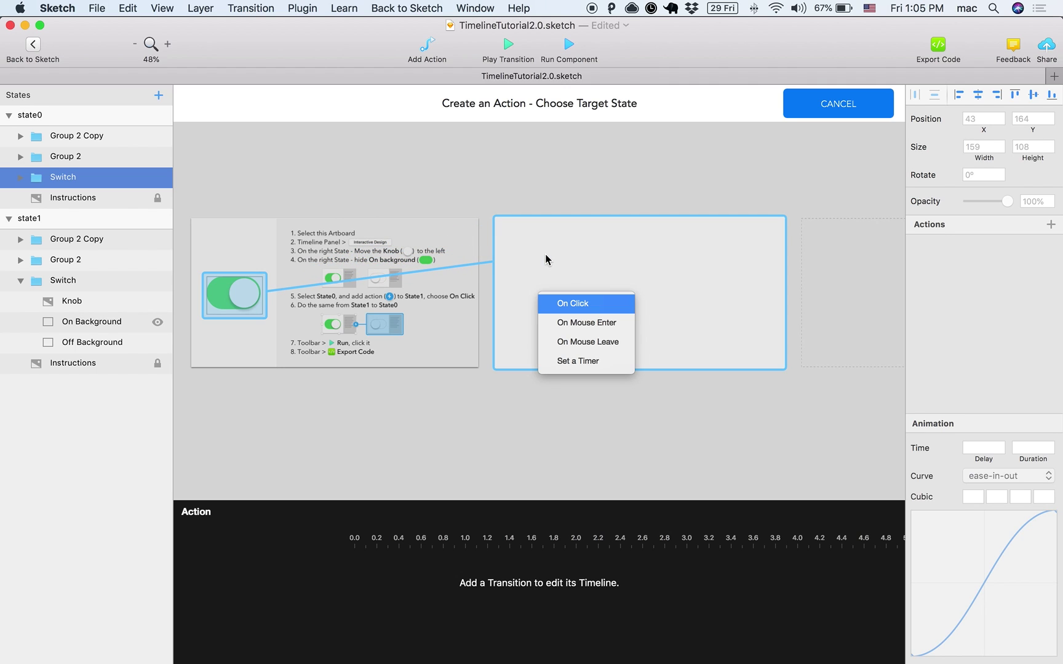
left_click(594, 305)
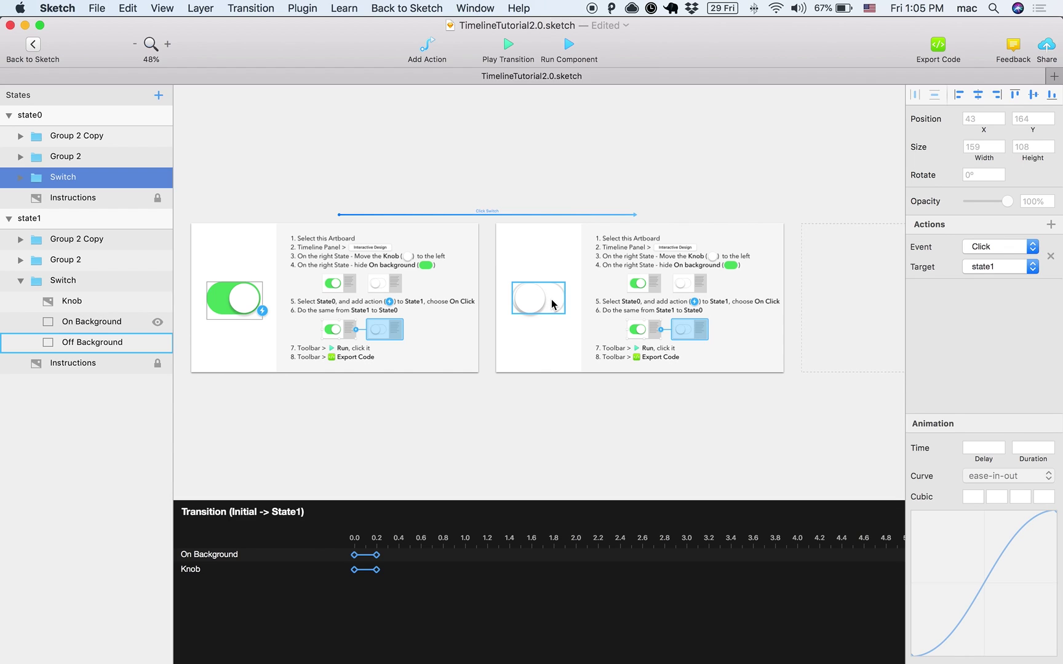
Give state1's Switch group an On Click action back to the initial state
left_click(553, 304)
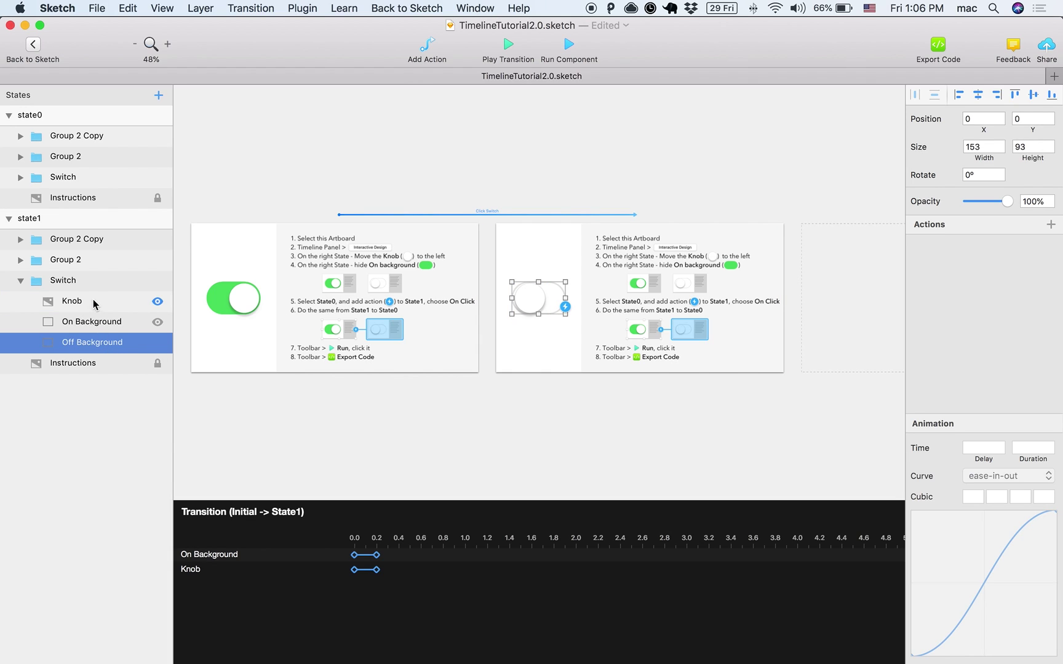
left_click(63, 280)
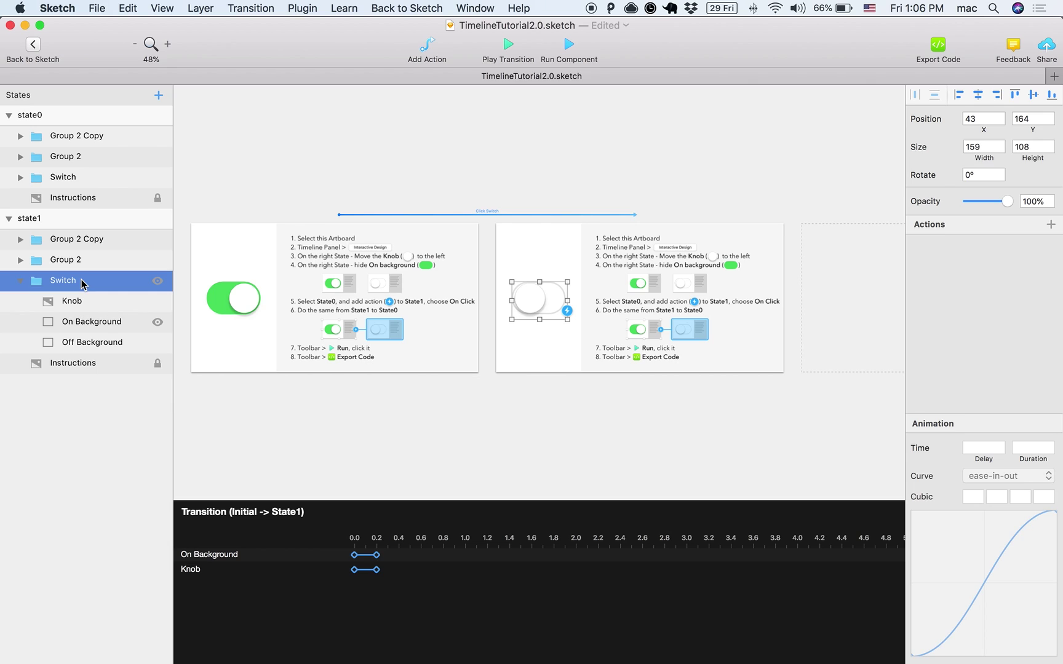
left_click(567, 310)
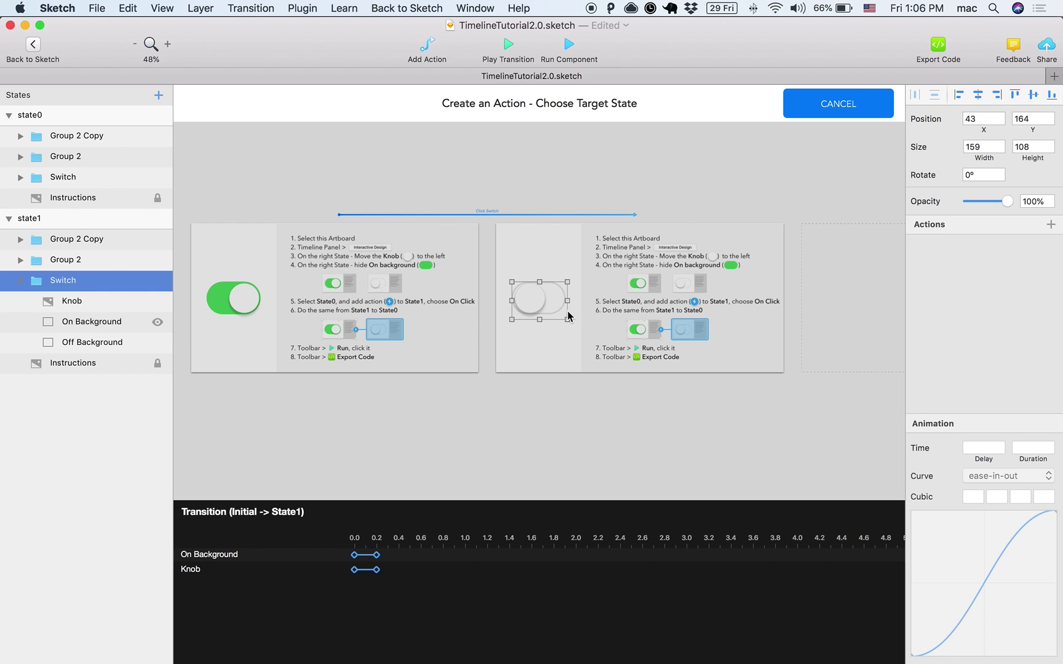
left_click(457, 266)
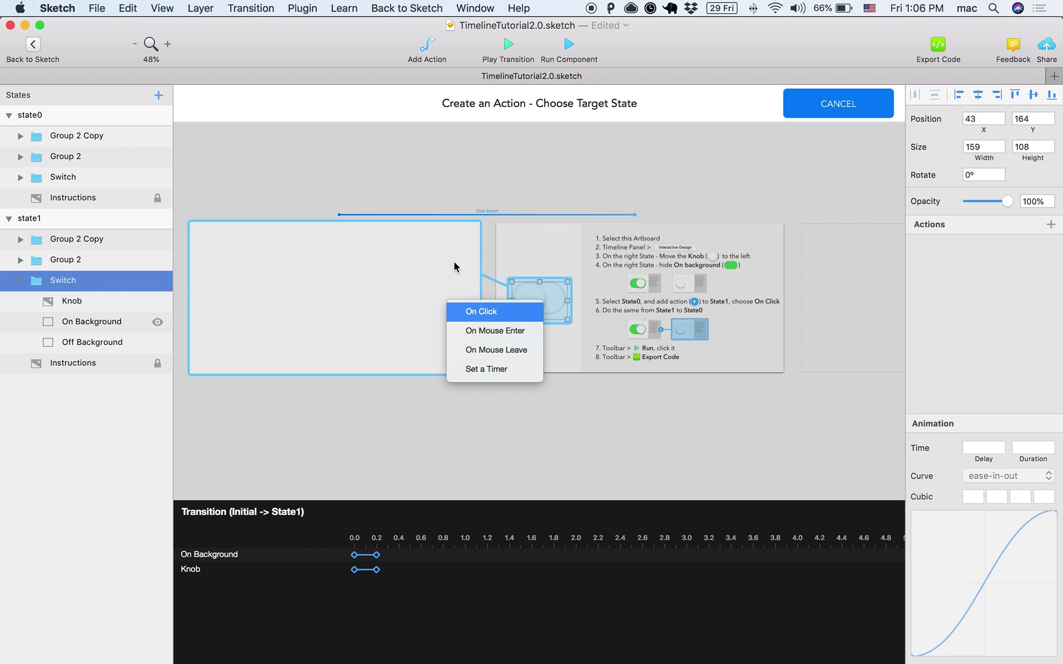
left_click(481, 312)
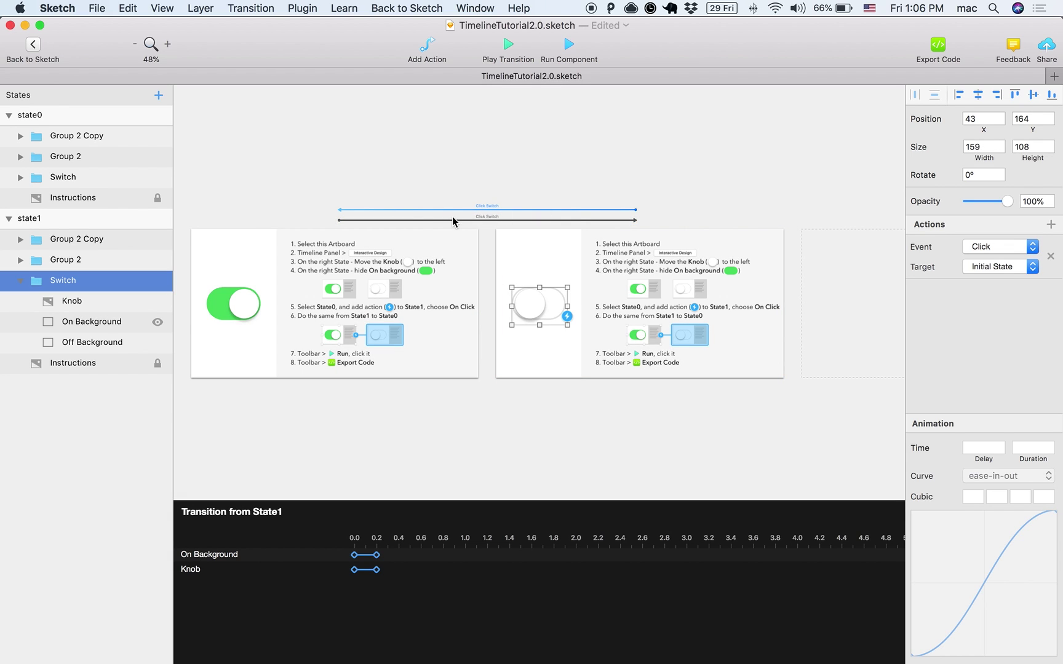
Compare the two Click Switch transitions and select the one from State1
scroll(459, 208, "up", 5)
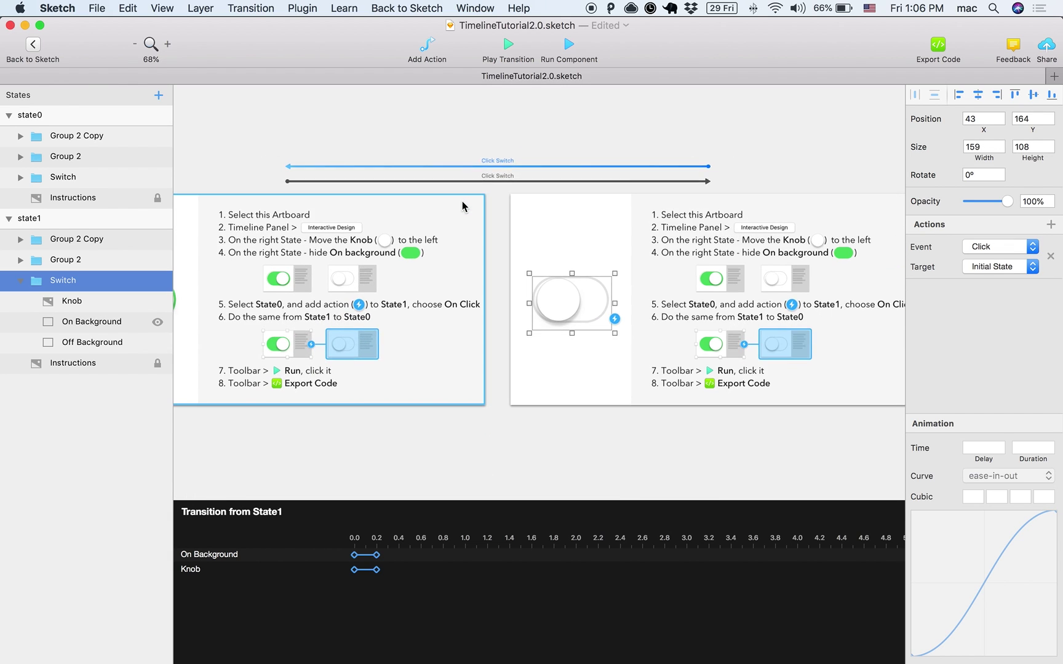
left_click(441, 190)
left_click(443, 175)
left_click(443, 190)
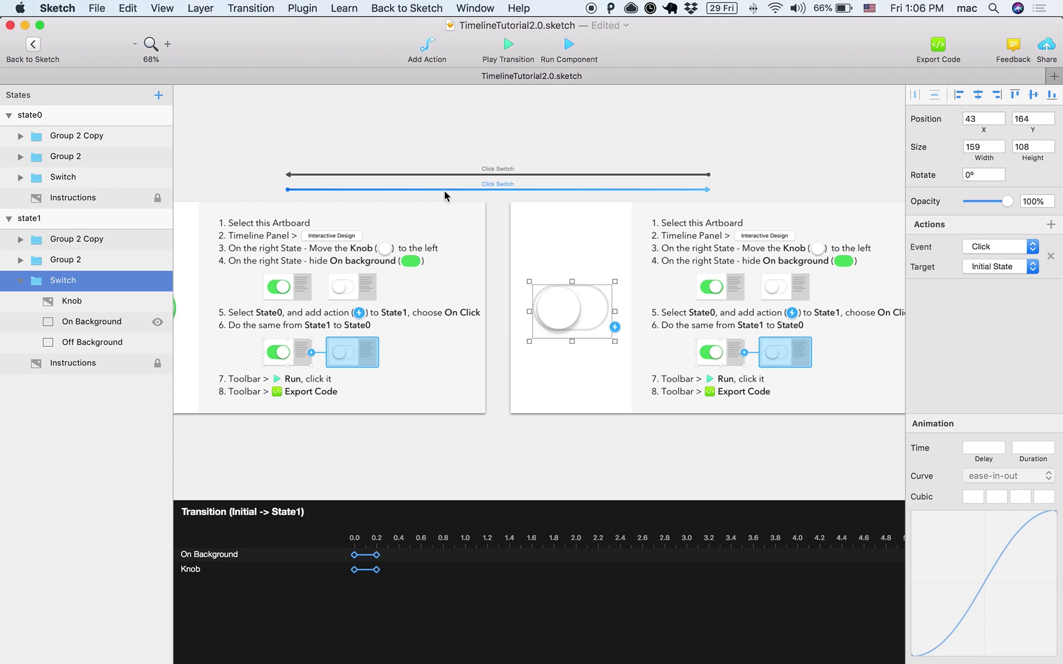
left_click(440, 175)
scroll(438, 197, "down", 3)
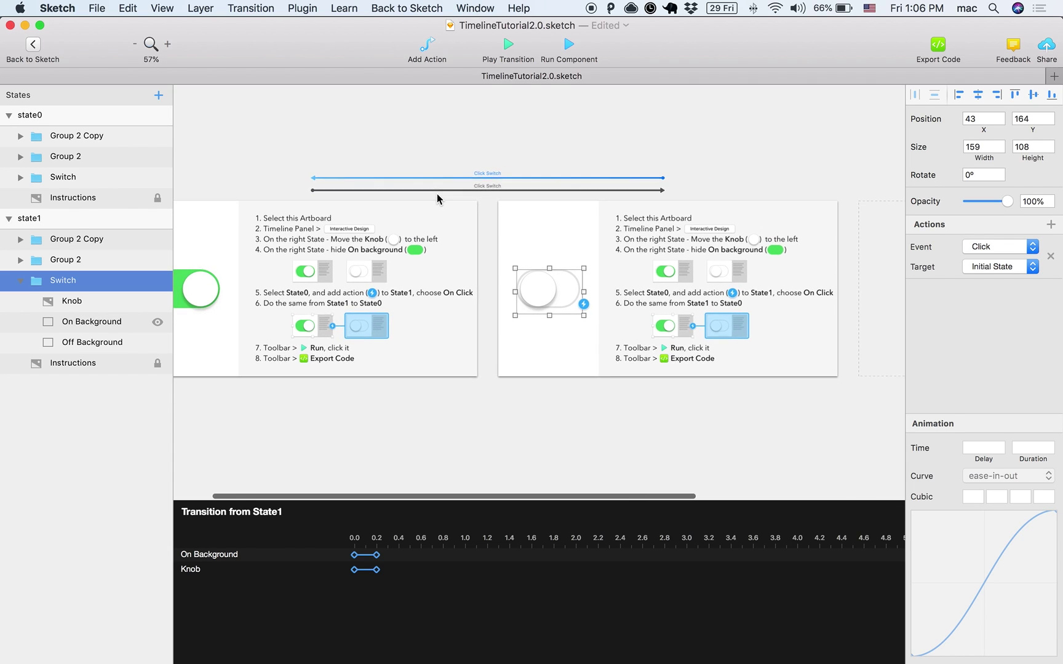
scroll(438, 198, "right", 2)
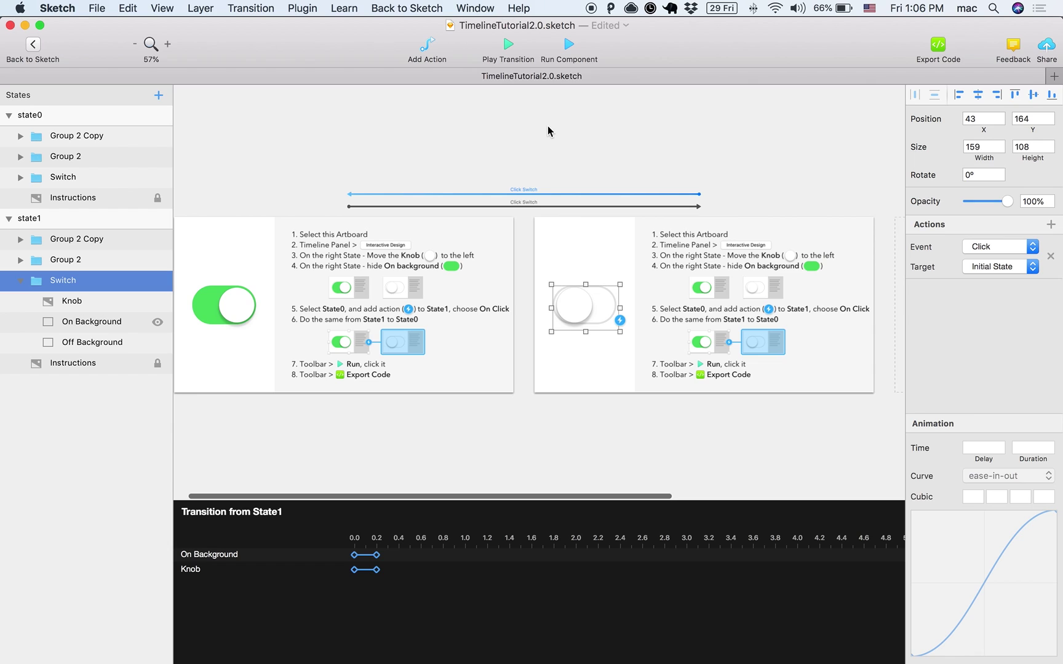
Run the switch as a live component and toggle it on and off six times
left_click(570, 50)
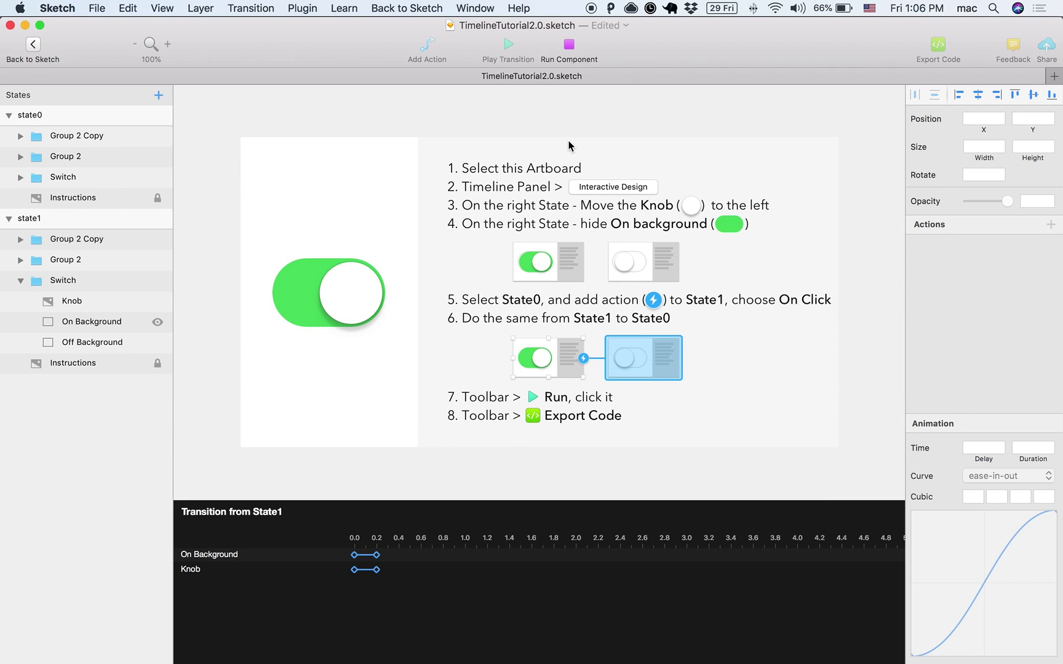
left_click(328, 287)
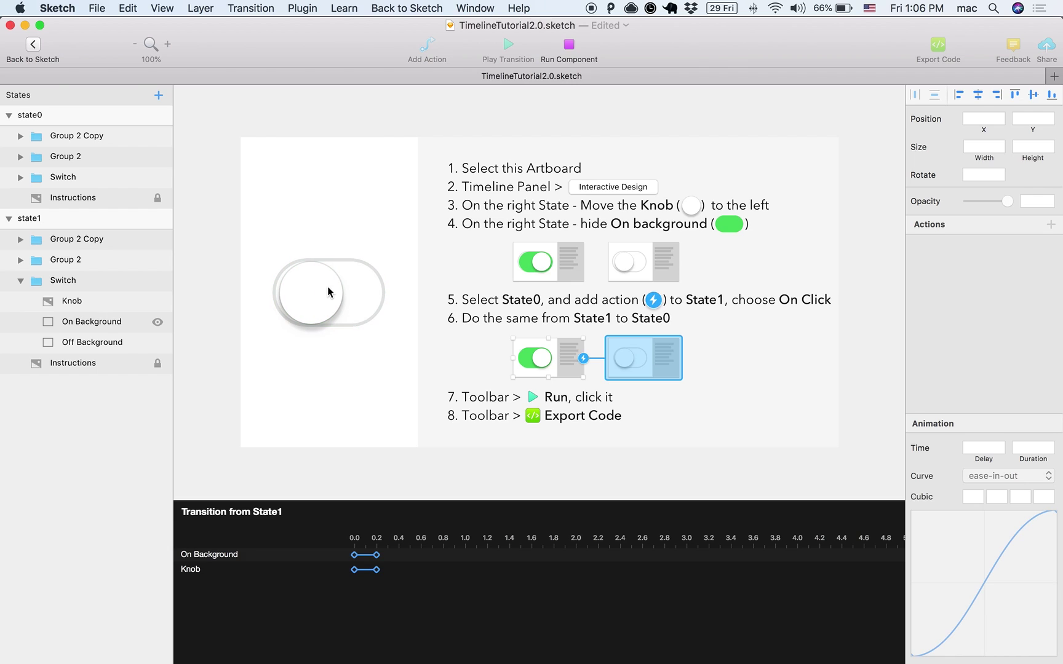
left_click(328, 287)
left_click(328, 287)
left_click(328, 287)
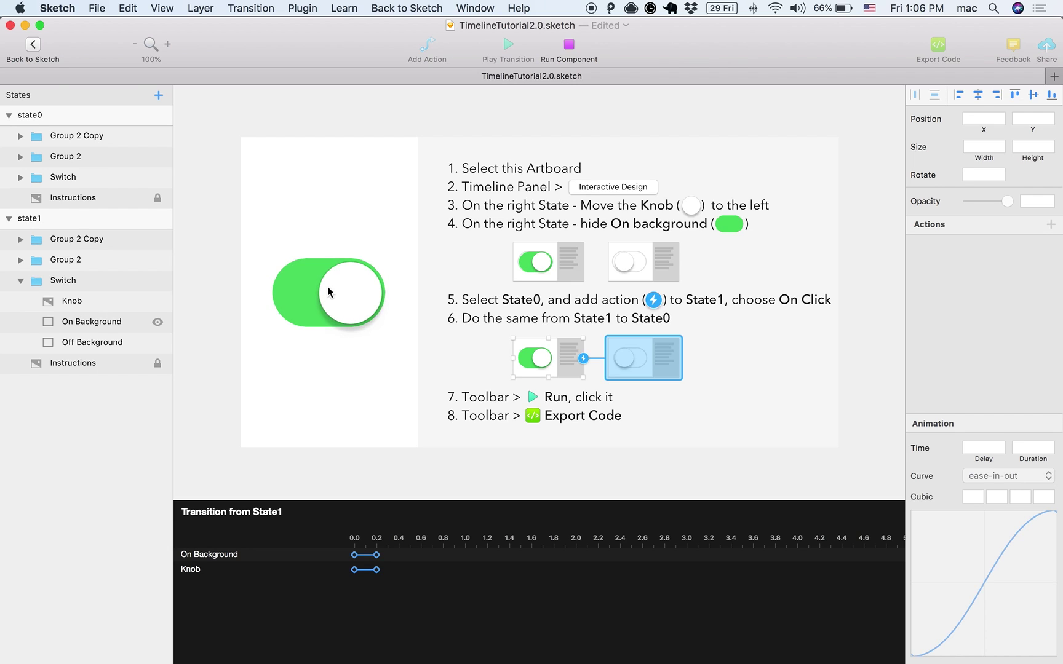
left_click(328, 288)
left_click(328, 287)
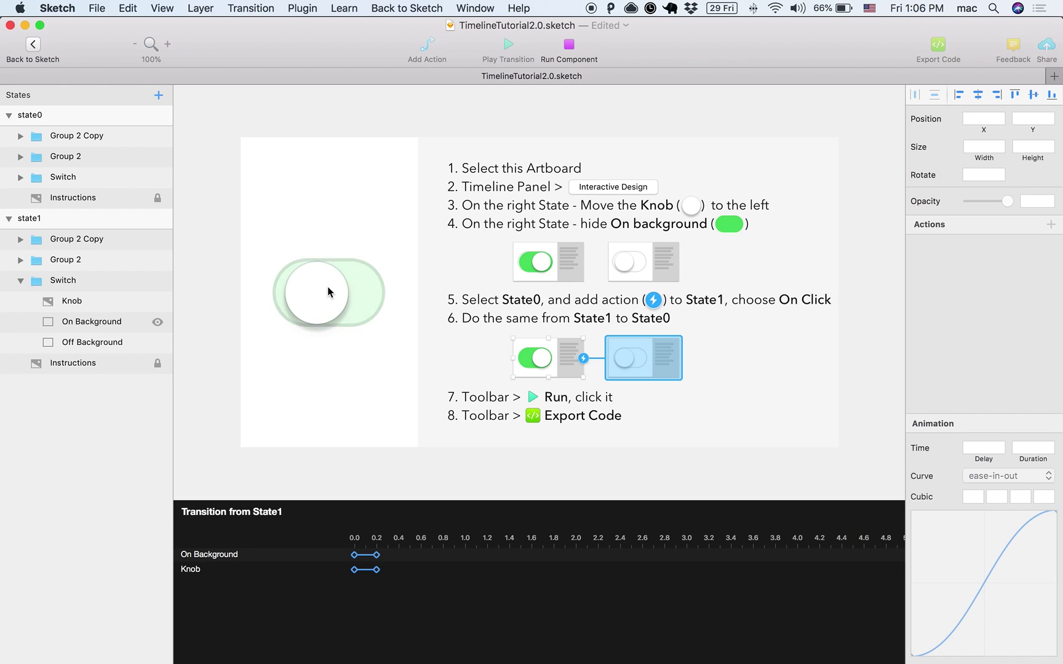
Stop the live preview, select the state1 artboard, and replay its transition four times on canvas
left_click(327, 286)
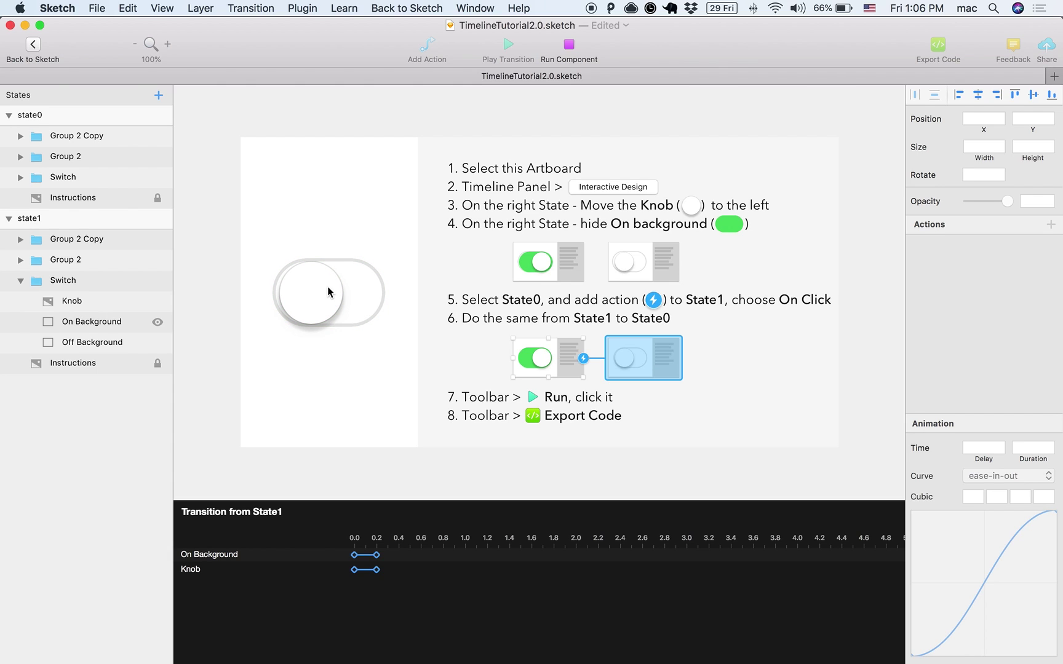
left_click(571, 53)
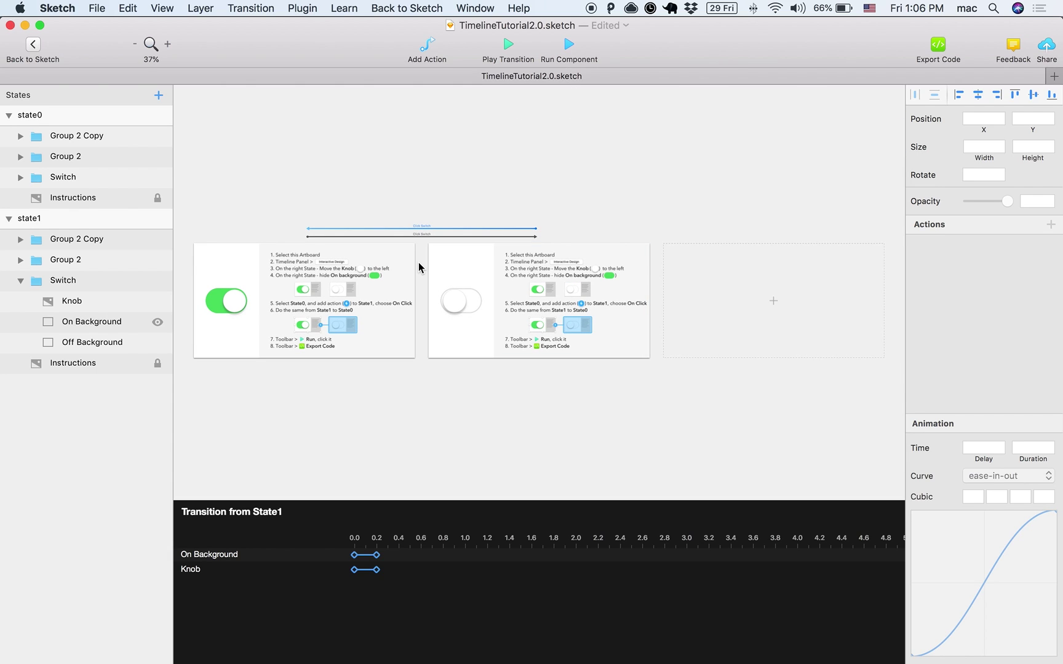
left_click(430, 266)
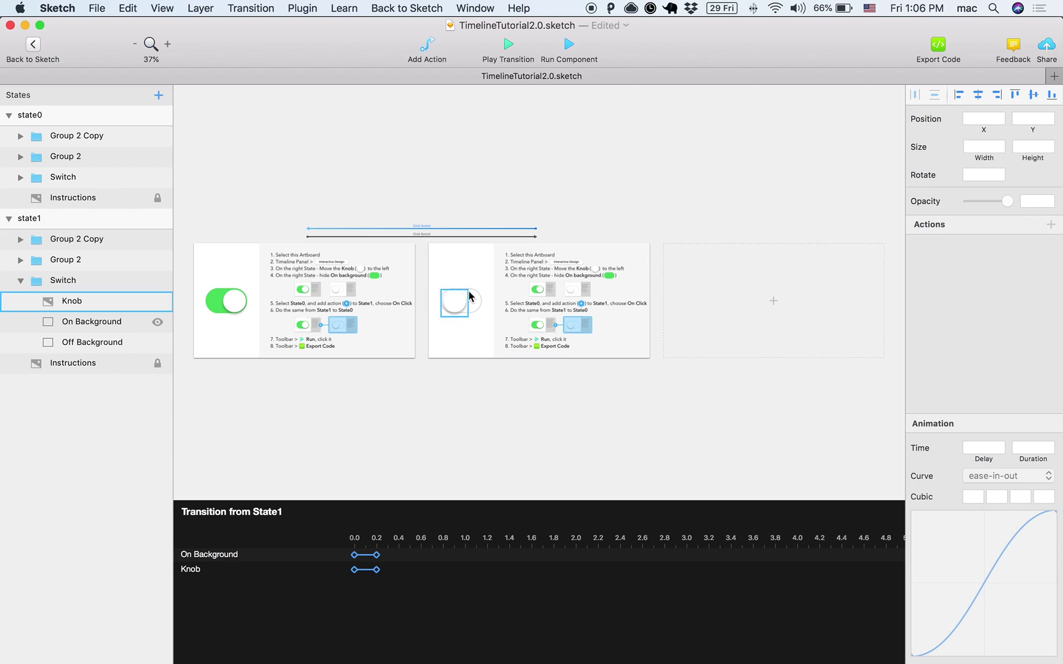
left_click(508, 48)
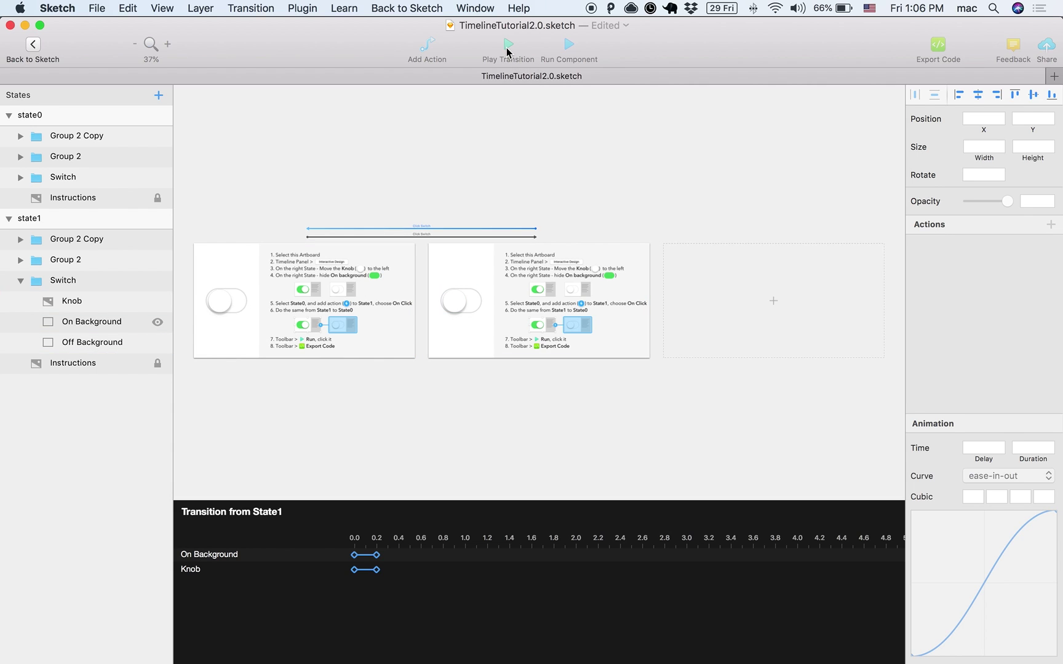
left_click(508, 48)
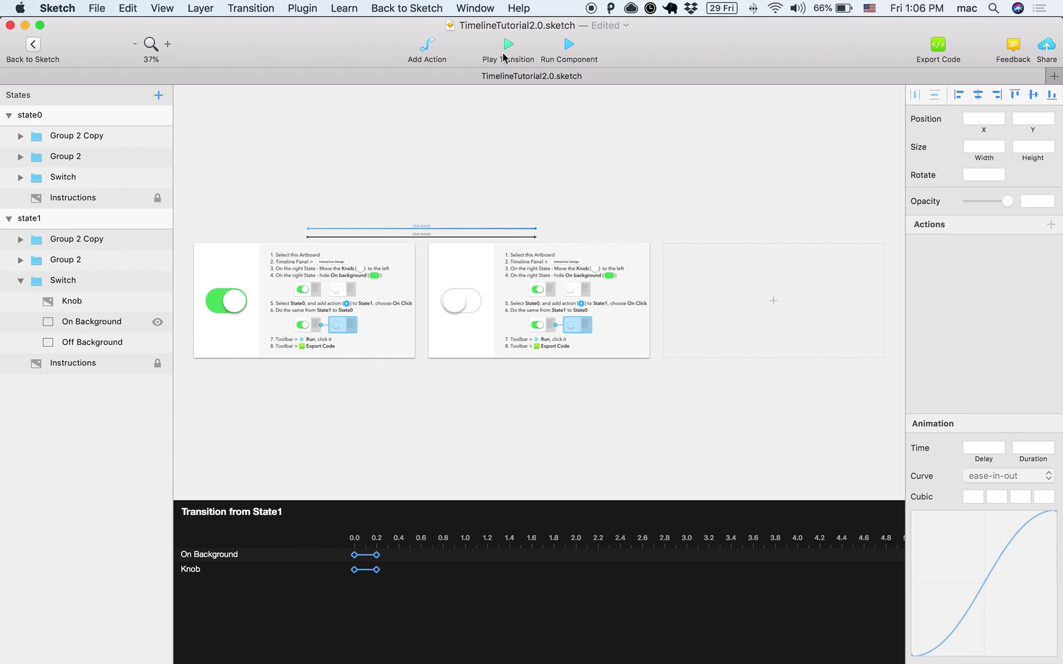
left_click(507, 46)
left_click(517, 44)
Select the Initial -> State1 transition to show its On Background and Knob tracks
key("super+2")
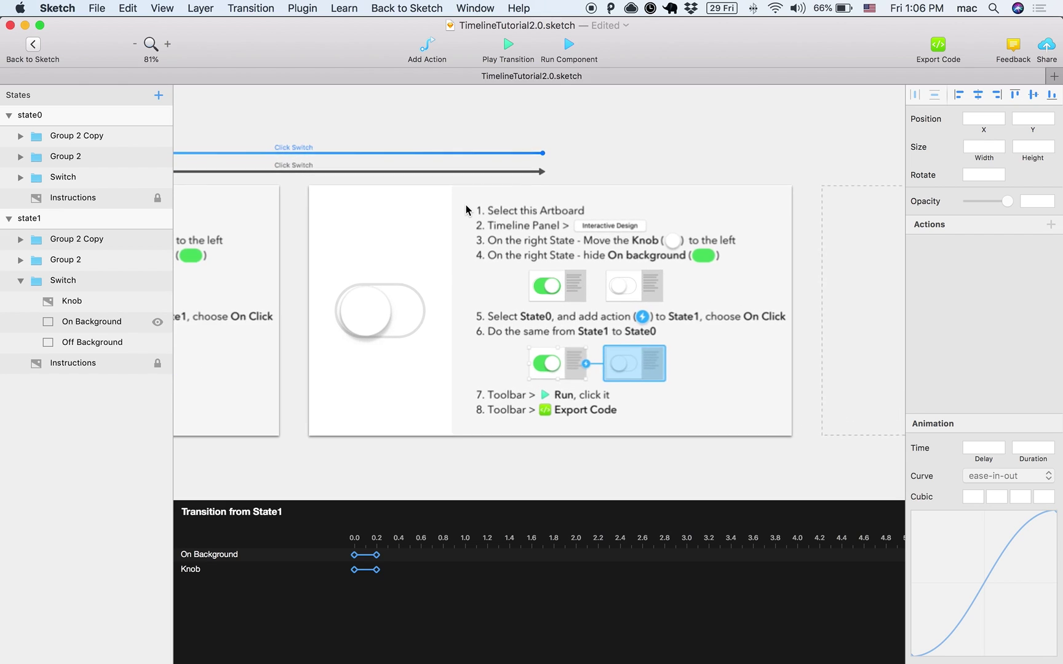
scroll(466, 210, "left", 8)
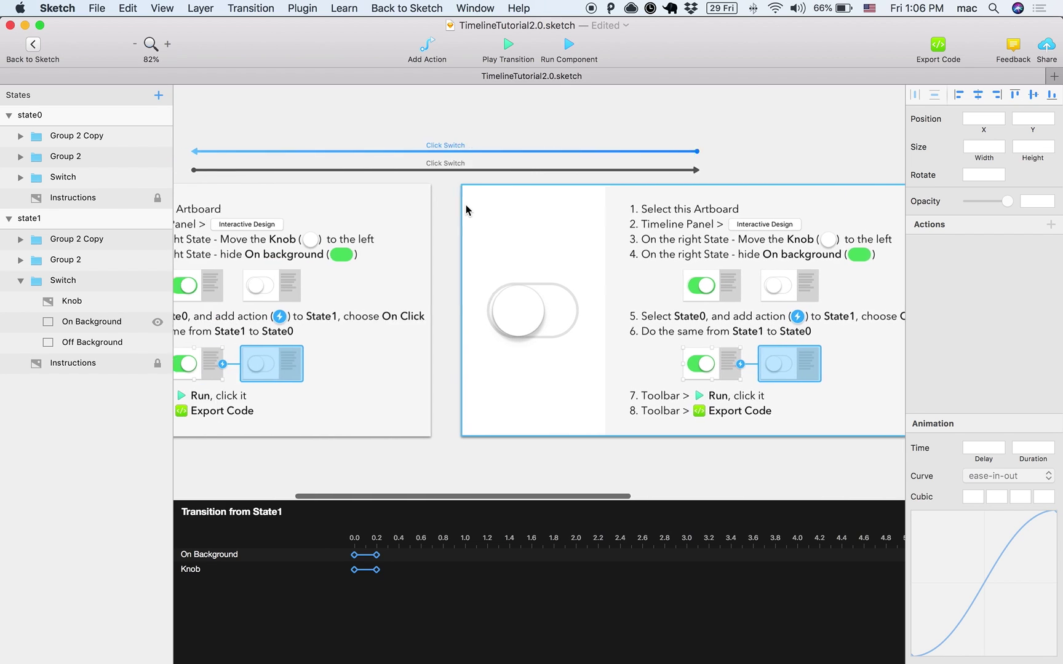
key("super+minus")
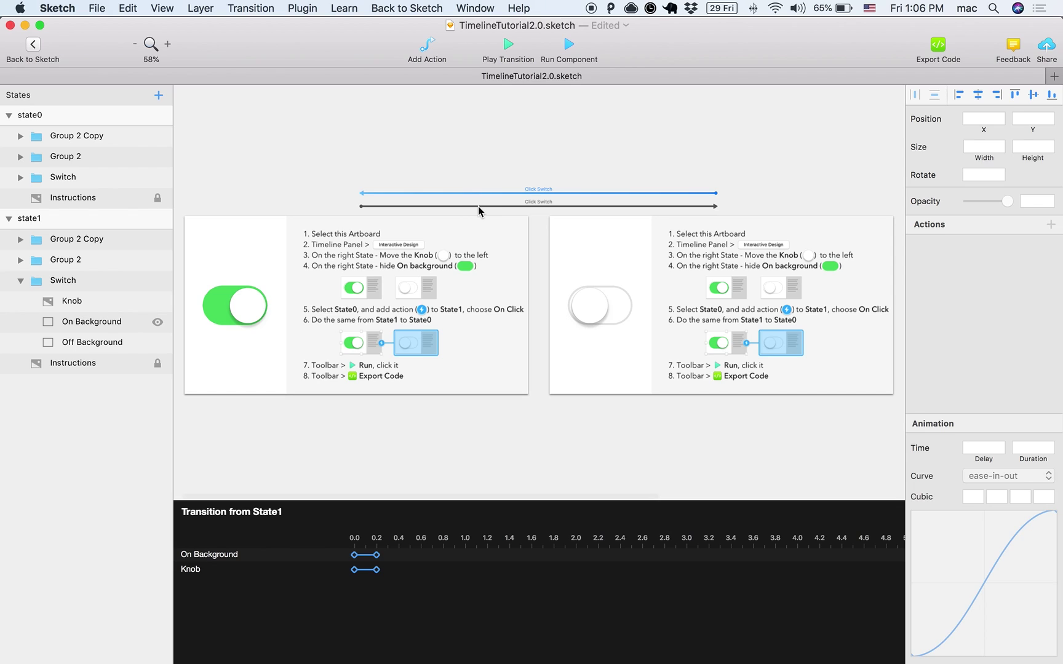
left_click(539, 206)
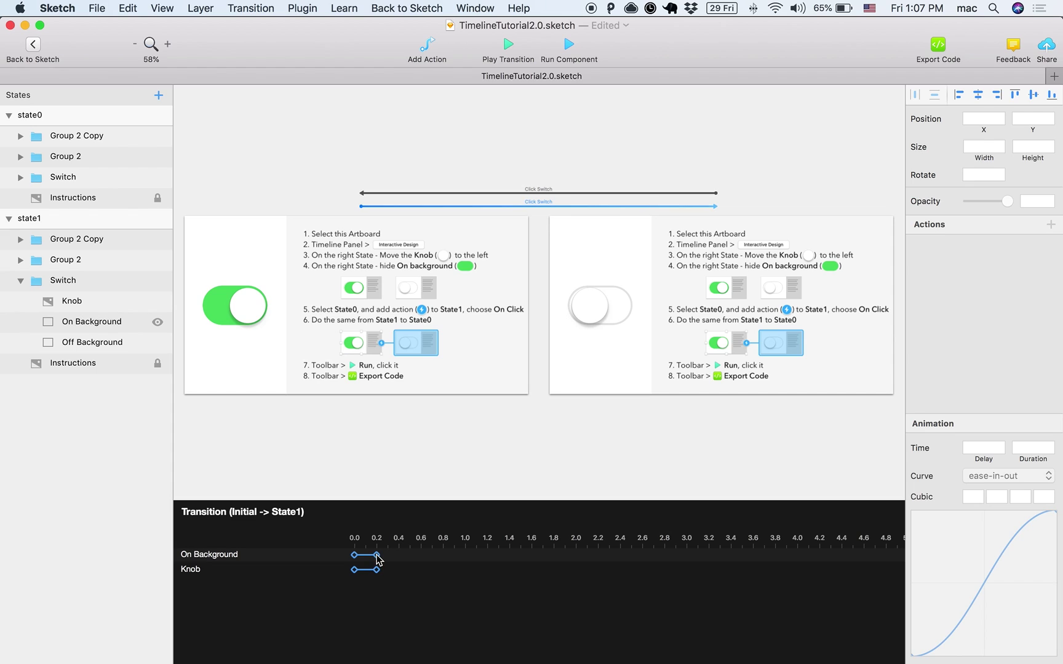
Stretch the On Background and Knob tracks and set both to a 2-second duration
left_click_drag(376, 559, 422, 563)
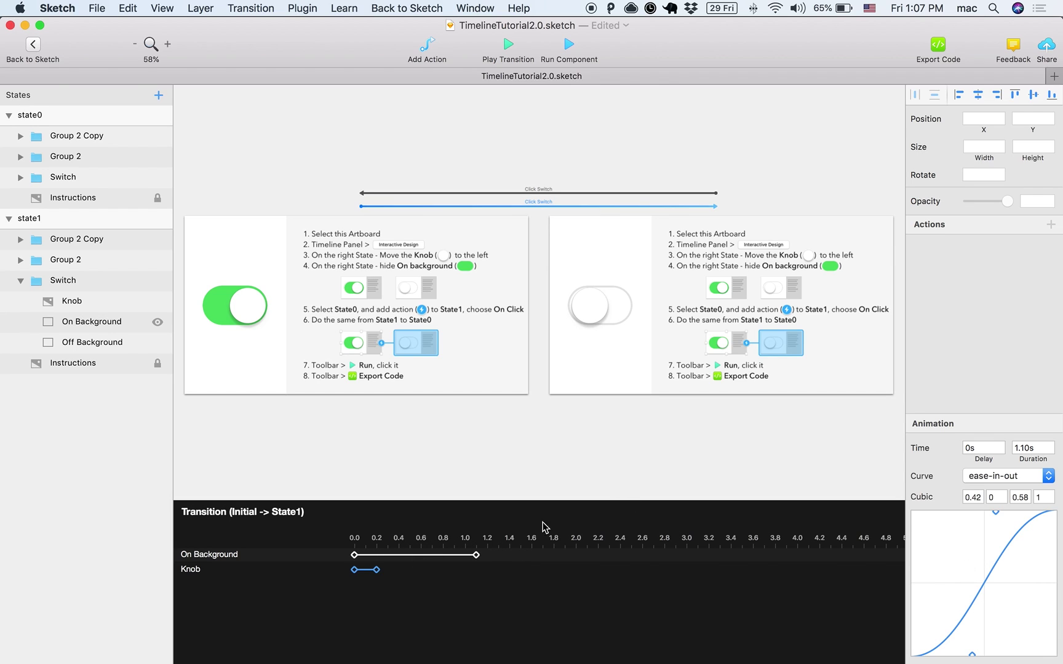
left_click(375, 569)
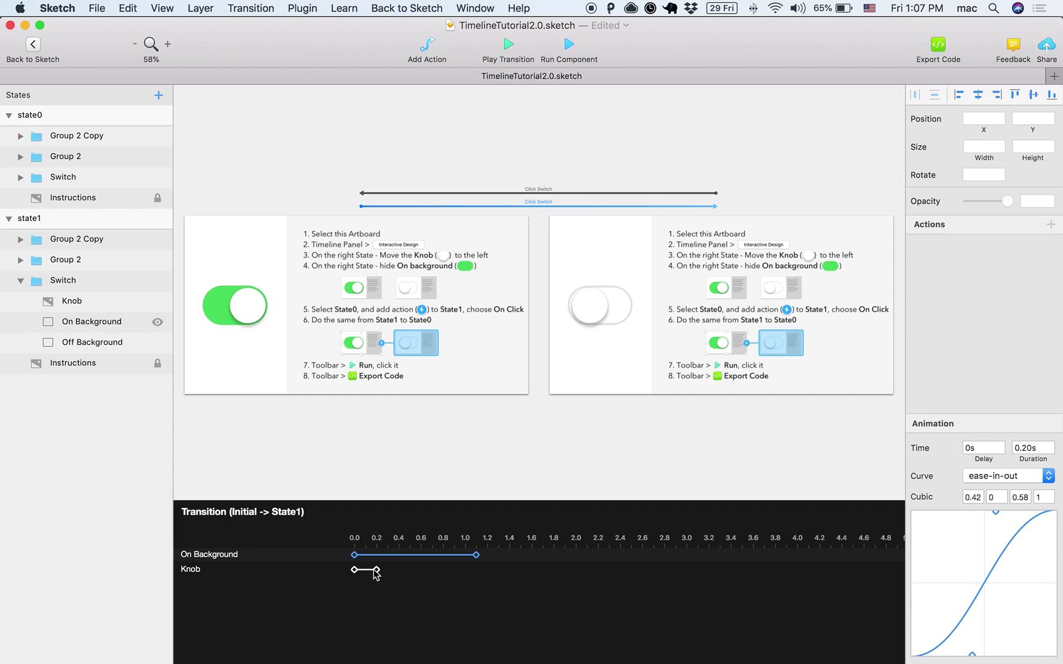
left_click_drag(376, 570, 432, 570)
left_click(401, 557)
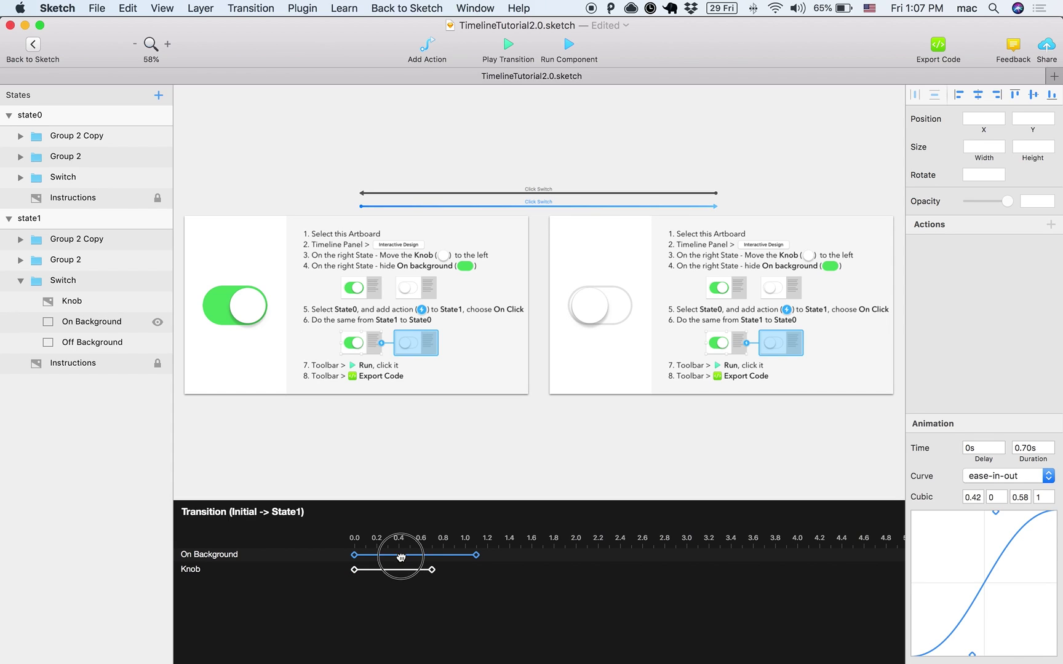
left_click(432, 570, "shift")
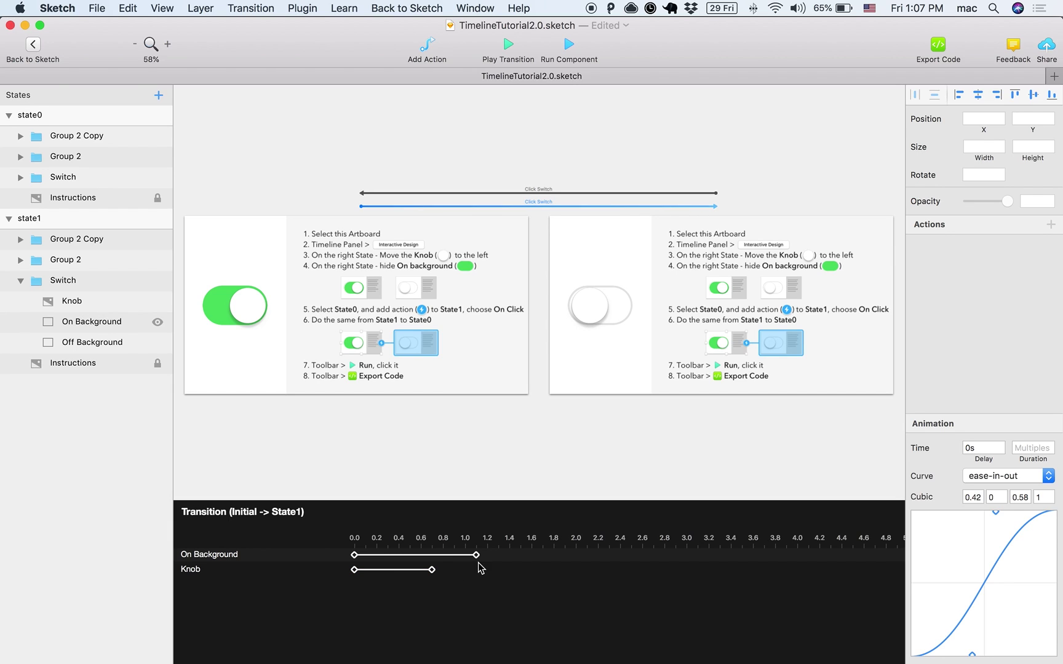
mouse_move(479, 557)
left_mouse_down()
mouse_move(529, 556)
mouse_move(441, 566)
mouse_move(494, 561)
mouse_move(459, 564)
left_mouse_up()
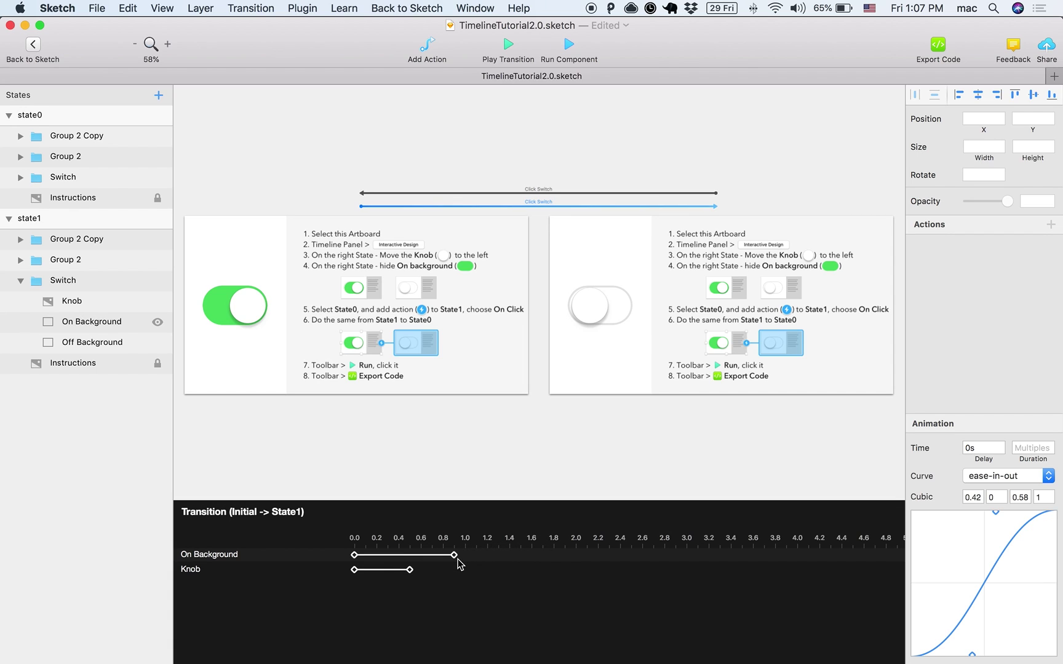
left_click(1027, 449)
type("2")
key("Return")
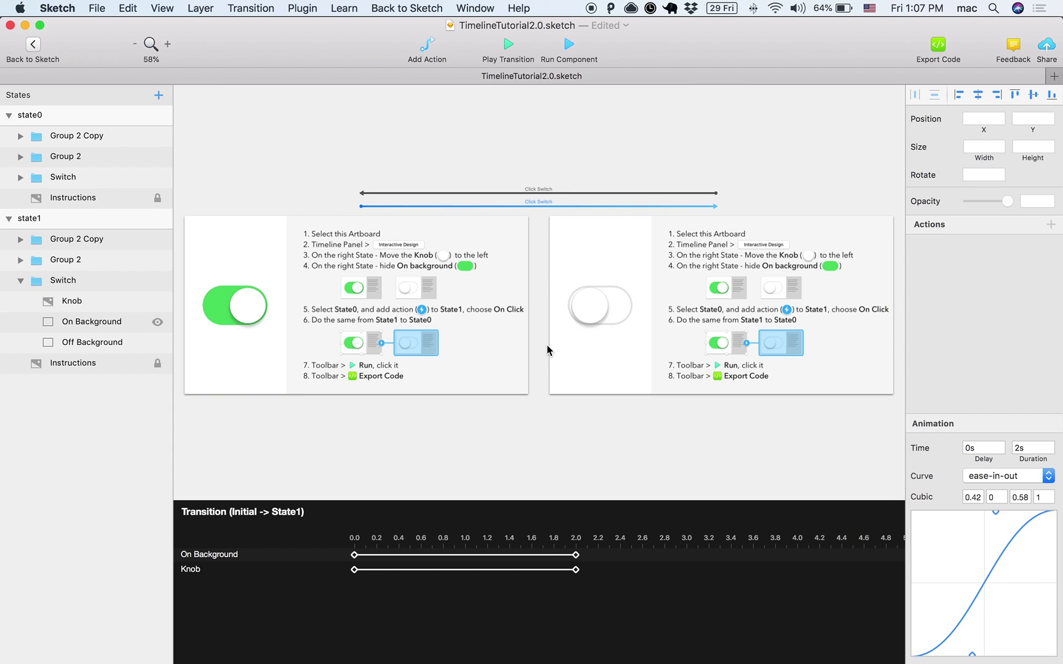
Run the component and toggle the switch off and on twice to check the 2 s ease-in-out motion
left_click(569, 41)
left_click(336, 295)
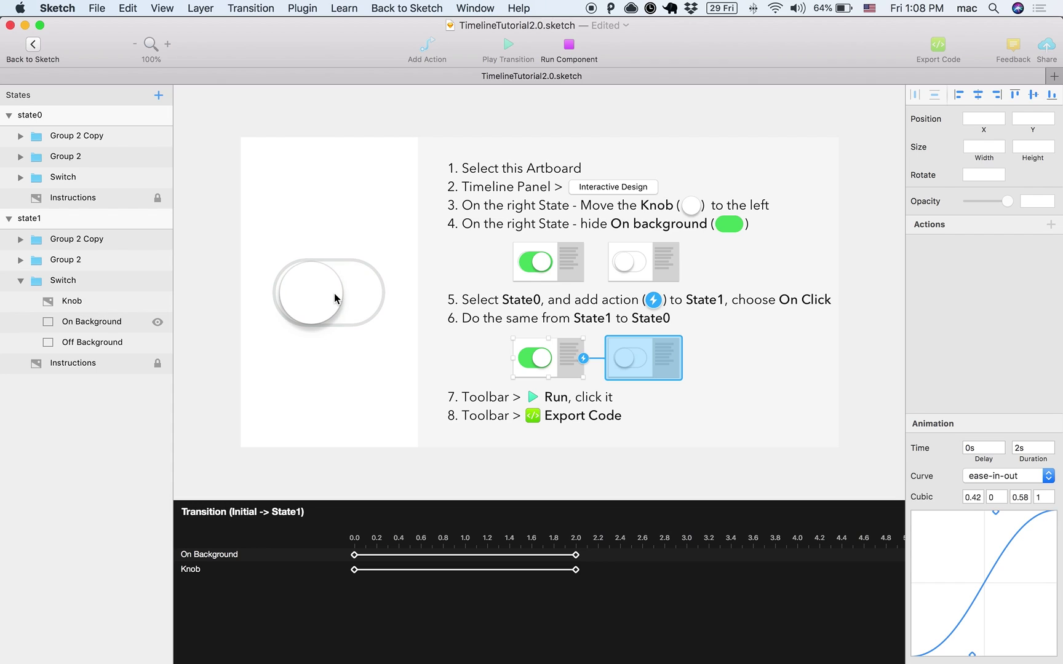
left_click(335, 298)
left_click(336, 298)
left_click(337, 298)
left_click(570, 48)
left_click(570, 48)
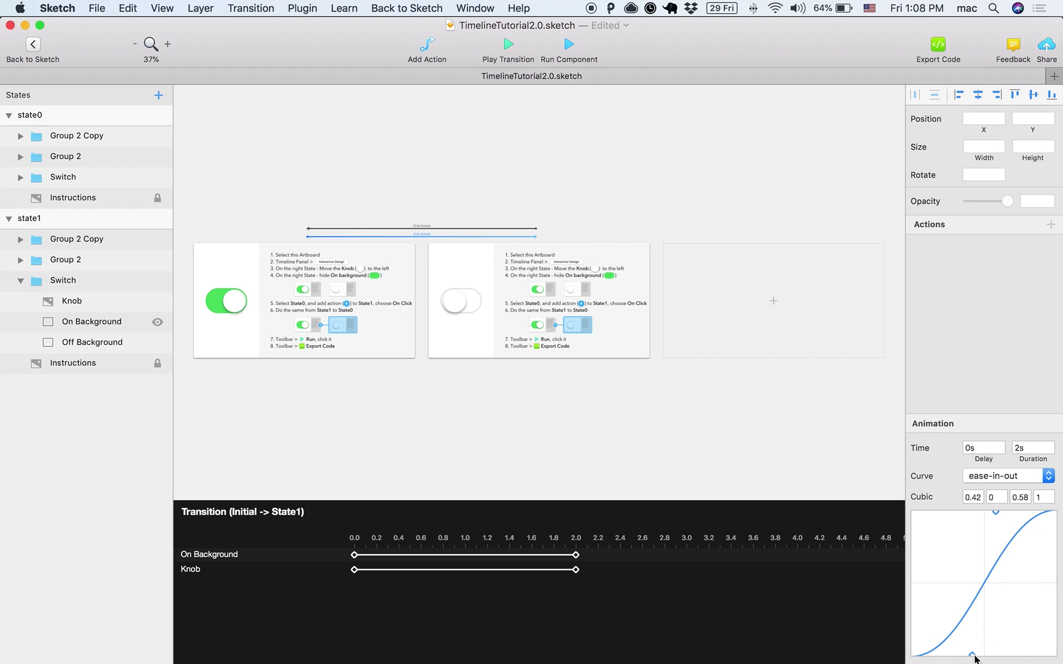
Shape the timing curve to cubic 1, 0.12, 0.16, 0.89 and try one toggle in live preview
left_click_drag(972, 656, 1056, 639)
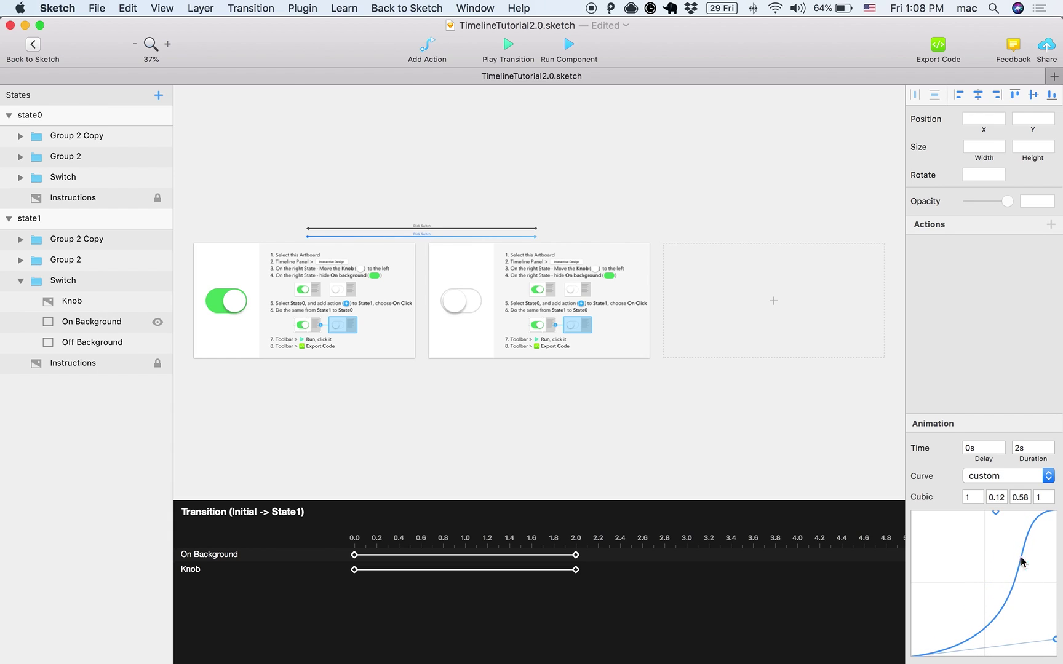
left_click_drag(996, 512, 933, 527)
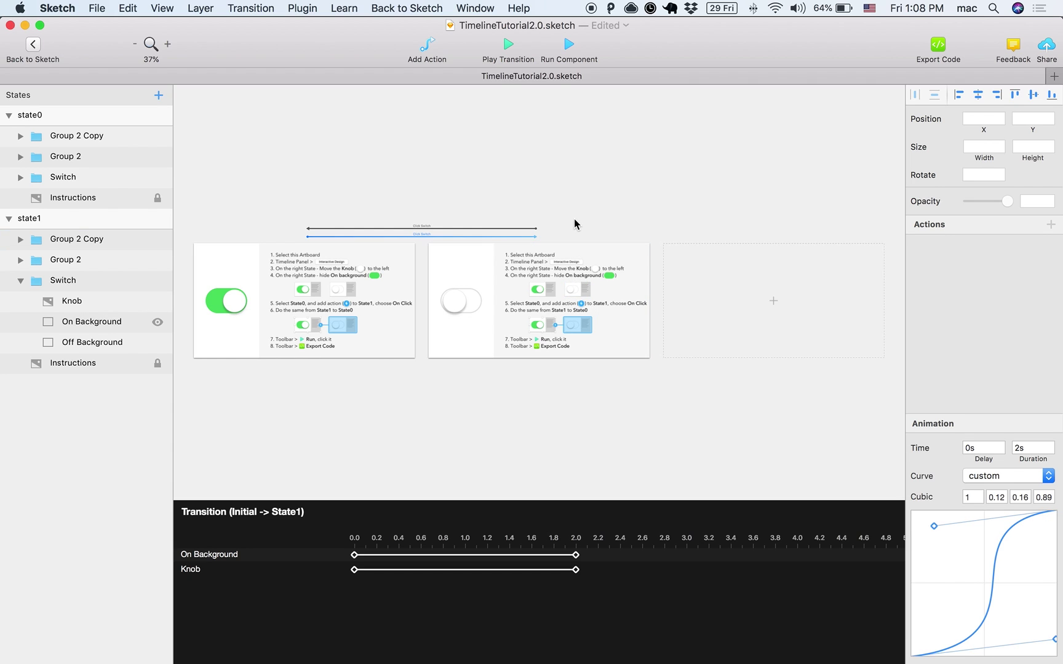
left_click(569, 48)
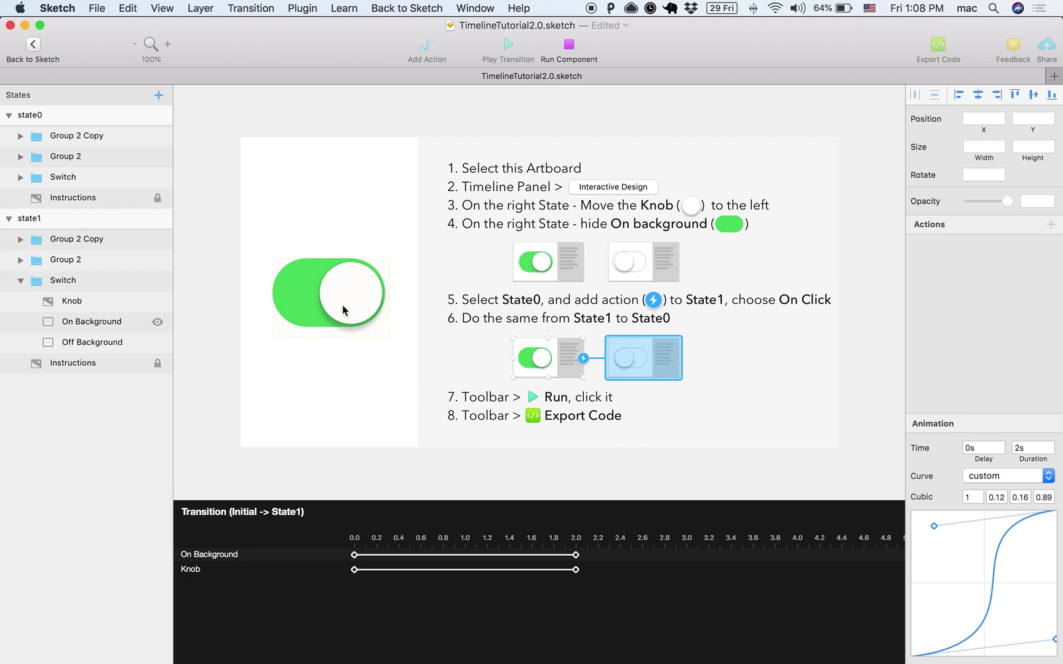
left_click(342, 308)
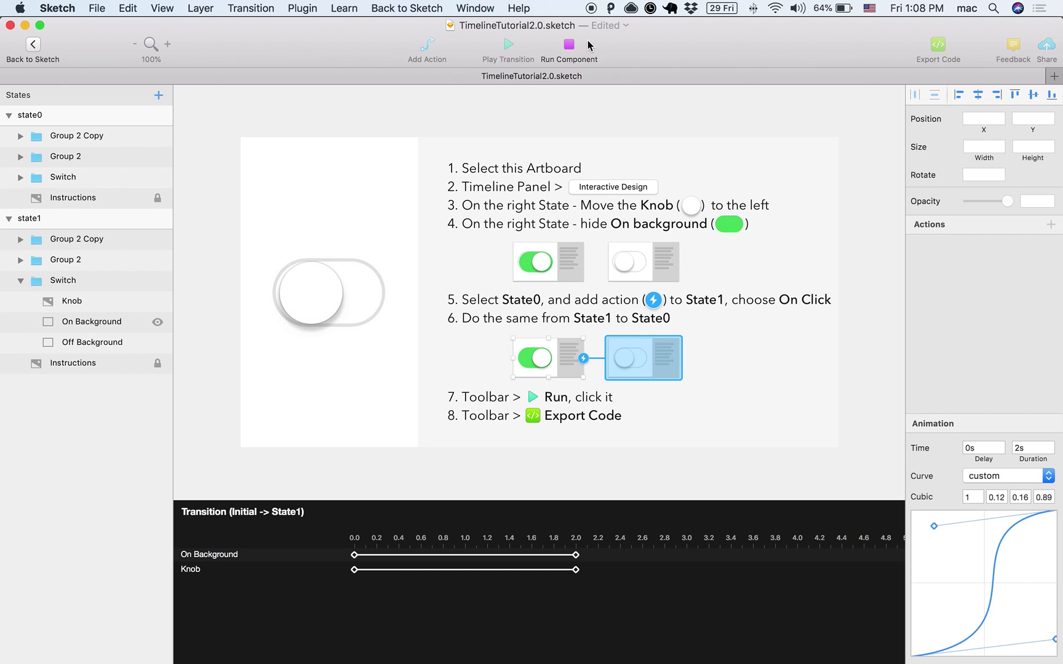
left_click(570, 48)
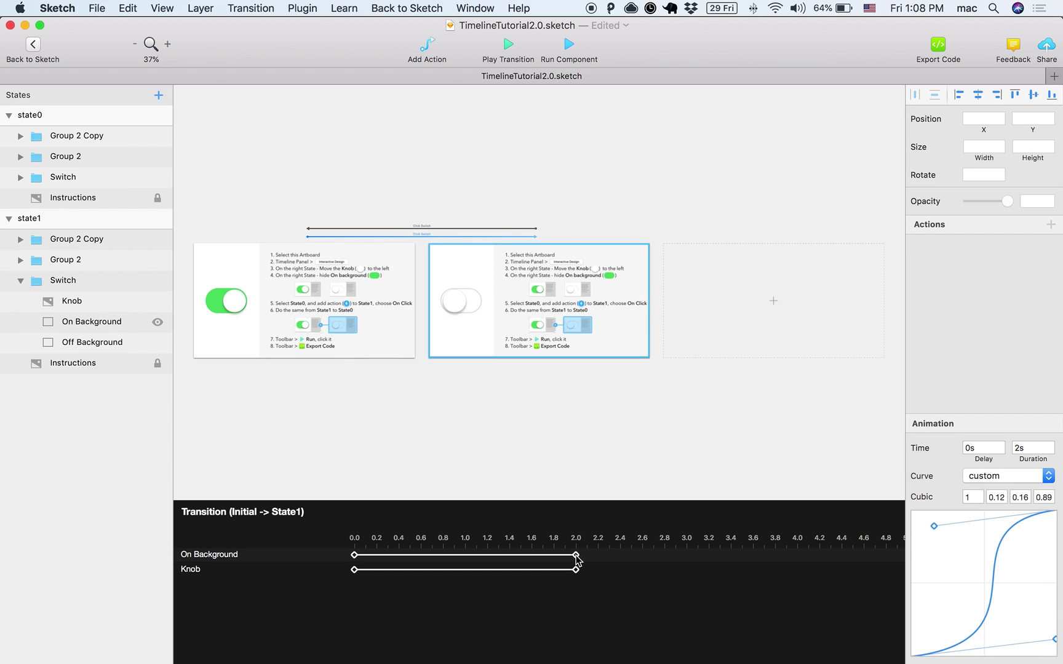
Extend both timeline tracks to end at 4.0 s and watch the slow toggle in two preview runs
left_click_drag(577, 558, 797, 556)
left_click(570, 45)
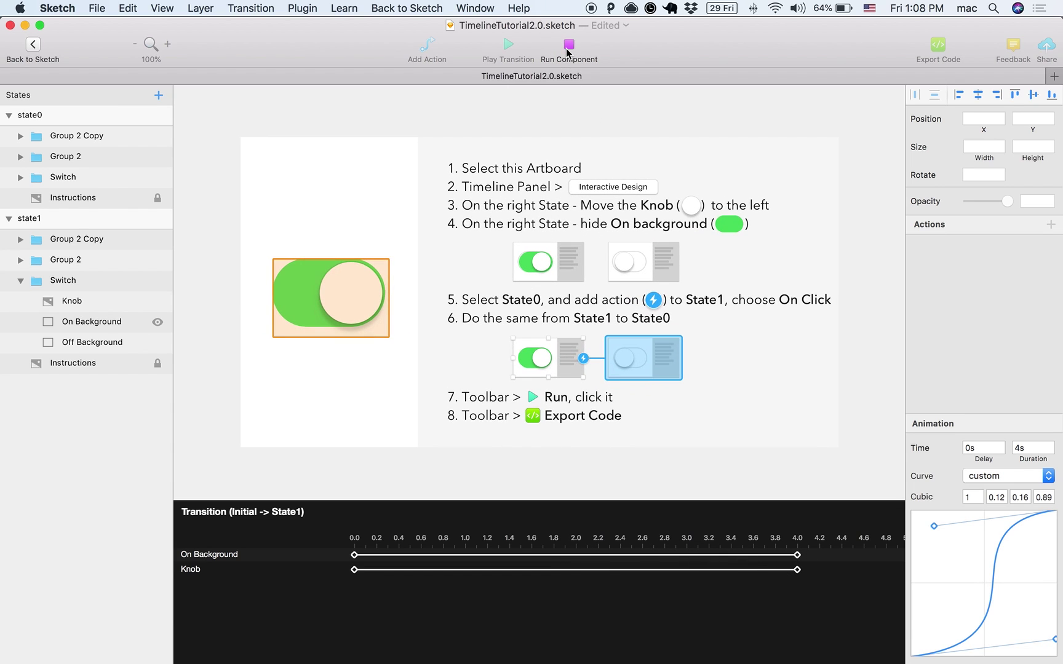
left_click(326, 302)
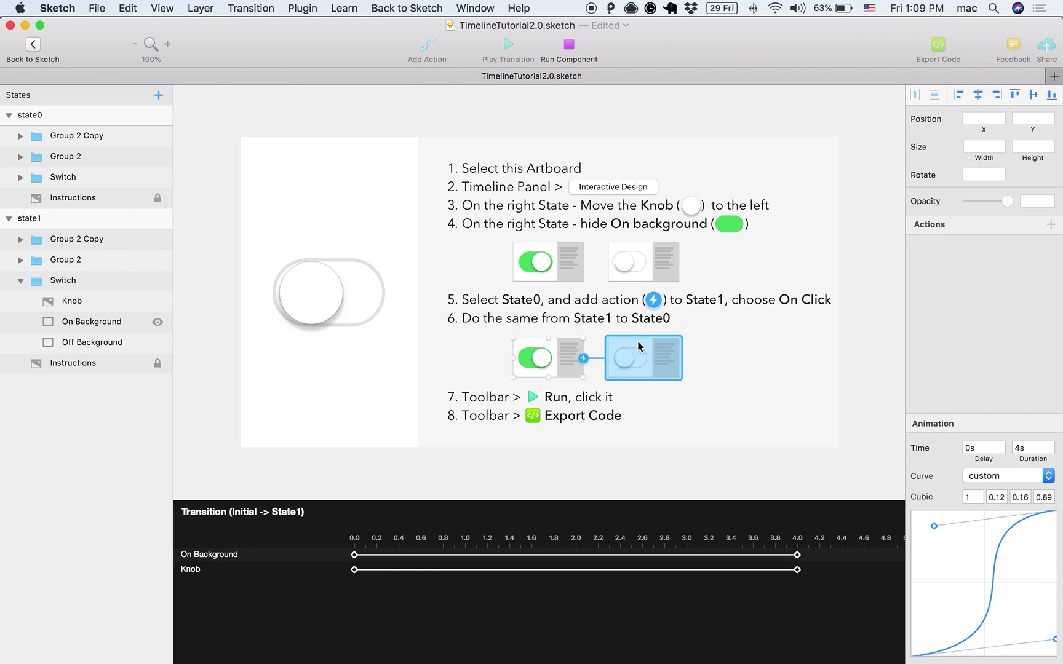
left_click(589, 62)
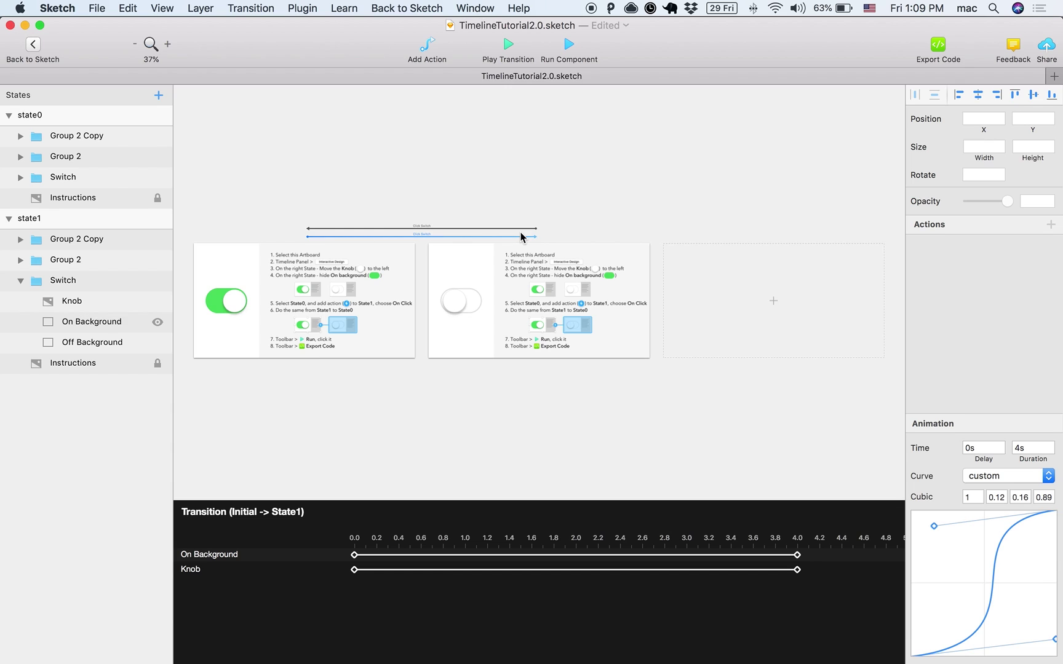
left_click(569, 45)
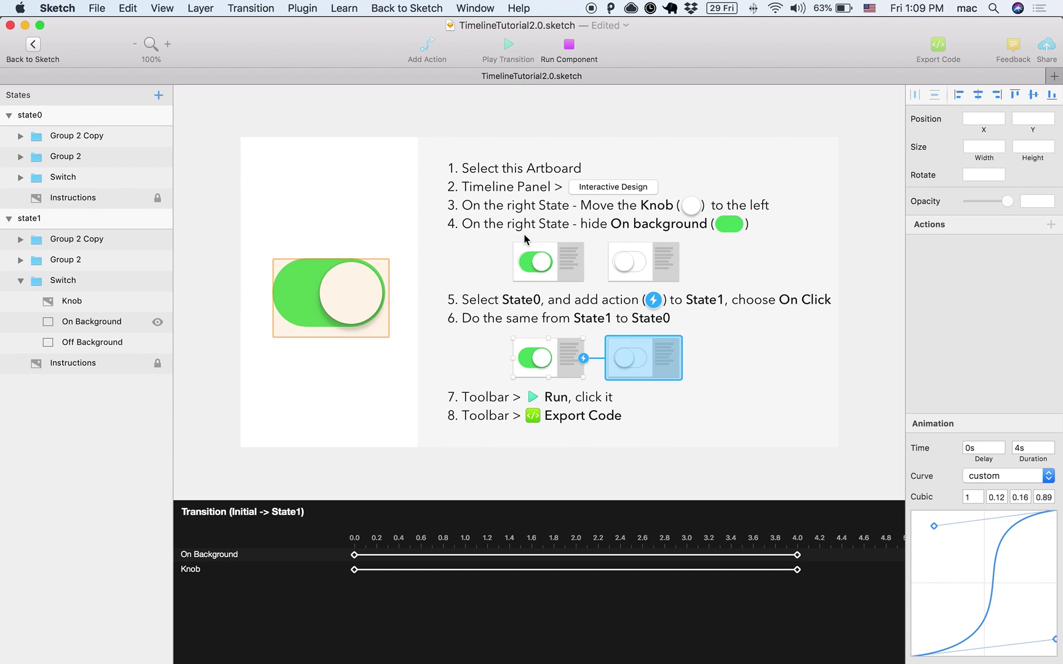
left_click(341, 280)
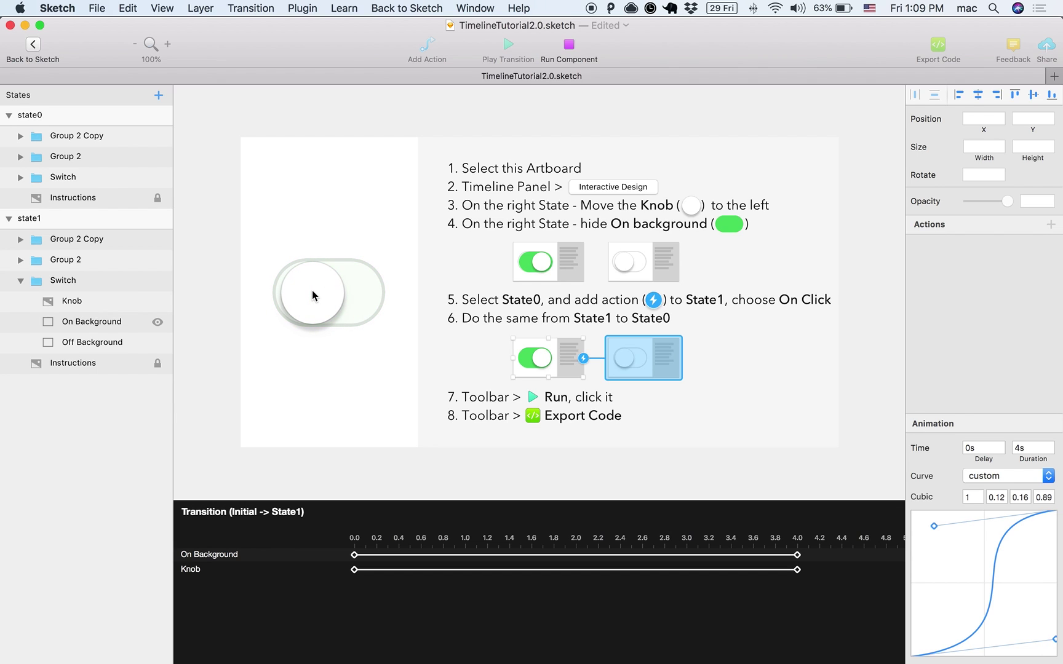
left_click(564, 60)
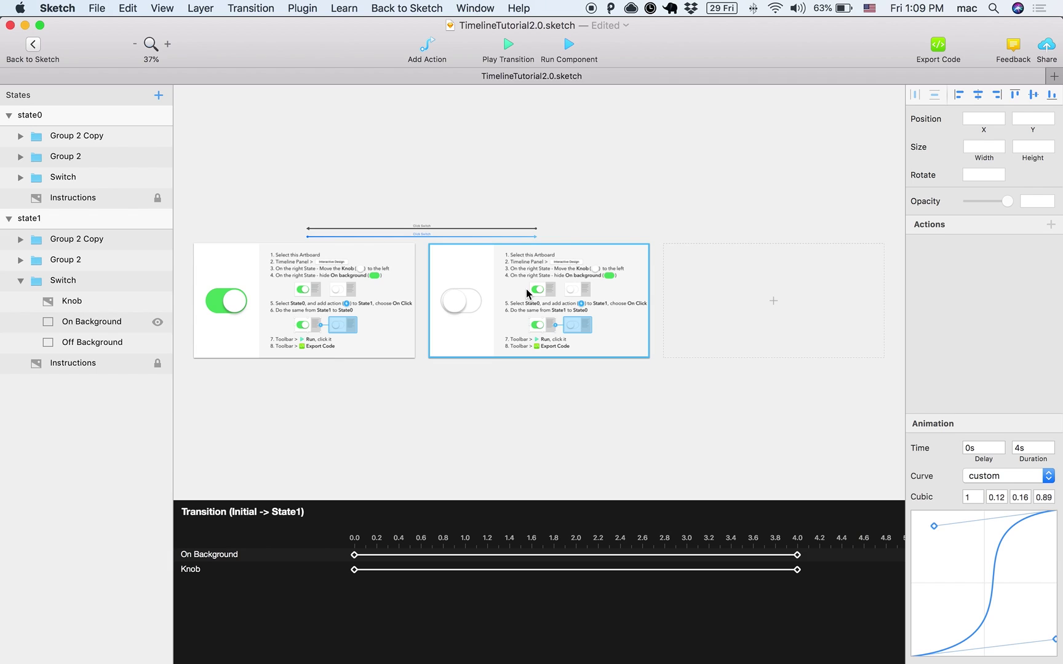
Select the switch artboard and export its code to an Anima Timeline Handoff page
left_click(528, 294)
left_click(940, 55)
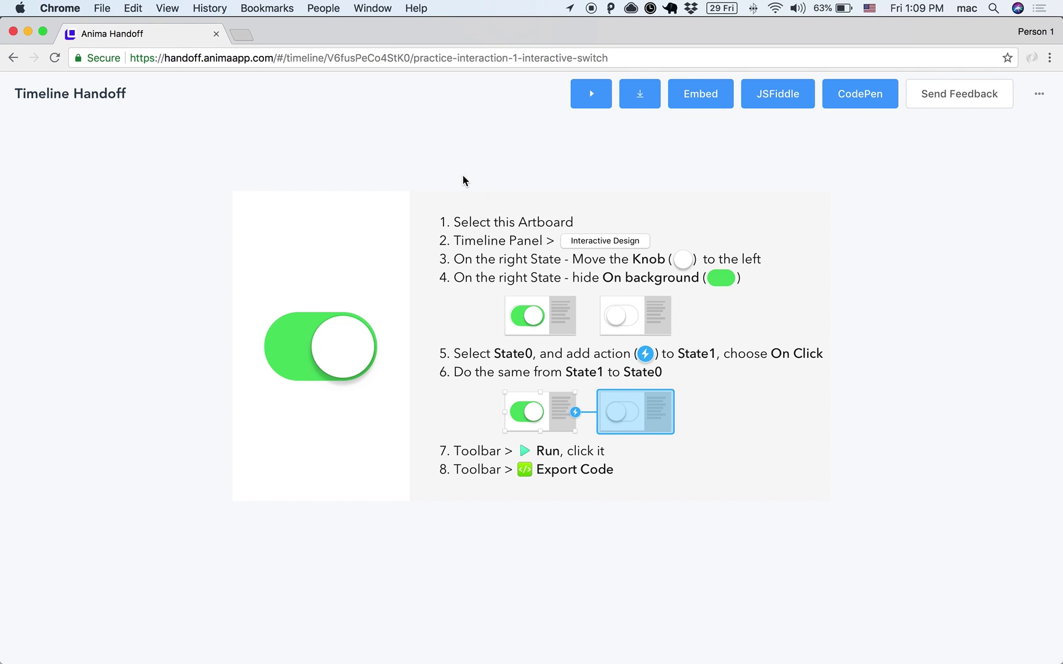
left_click(317, 347)
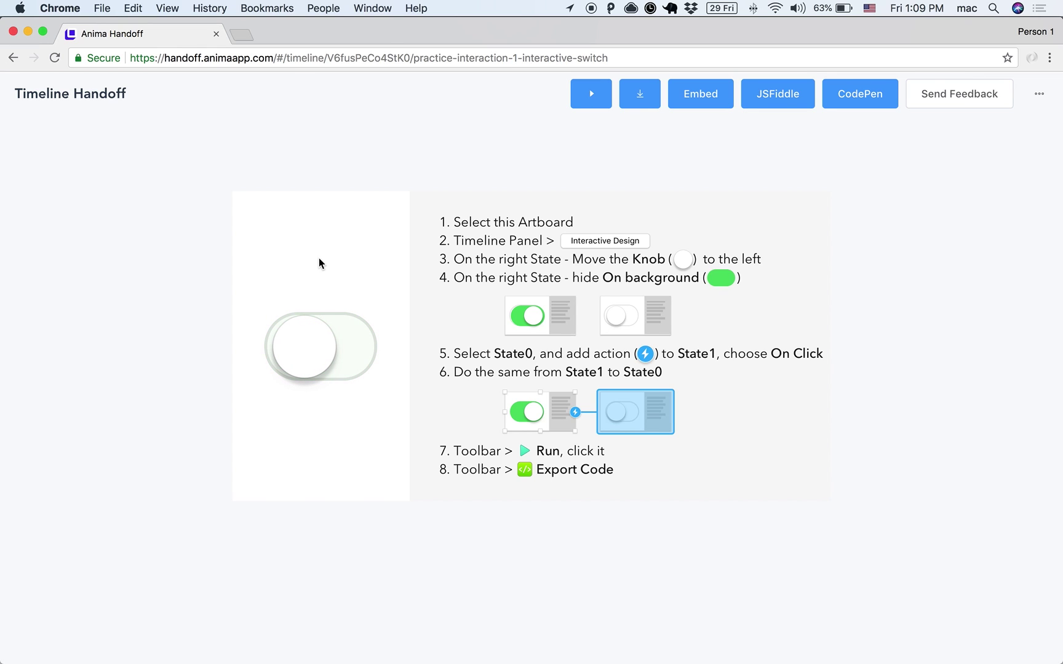
left_click(318, 336)
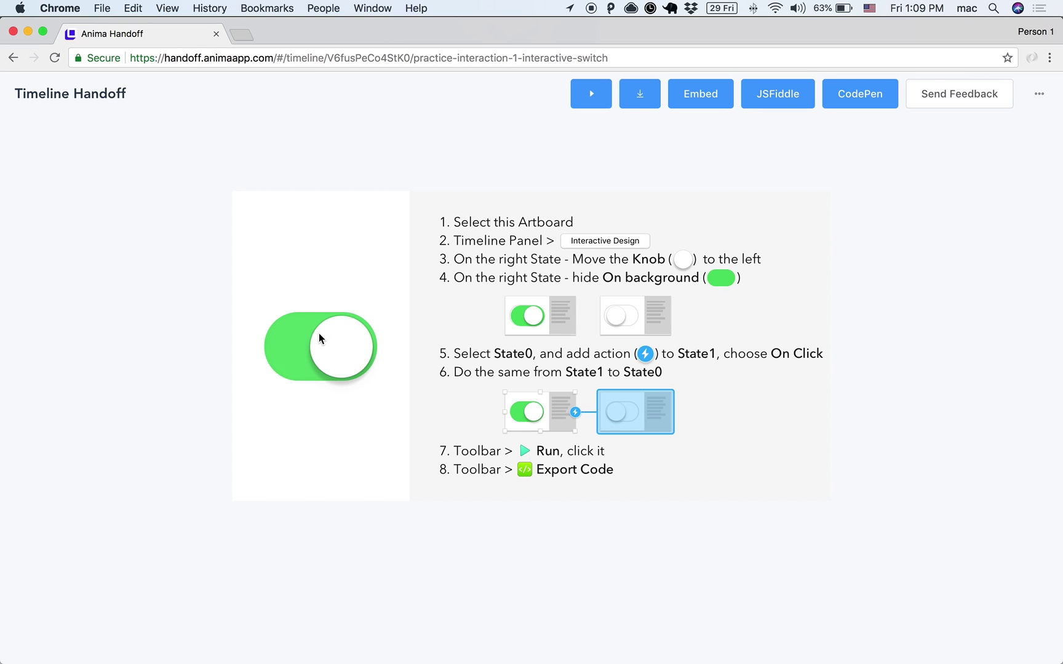
left_click(319, 334)
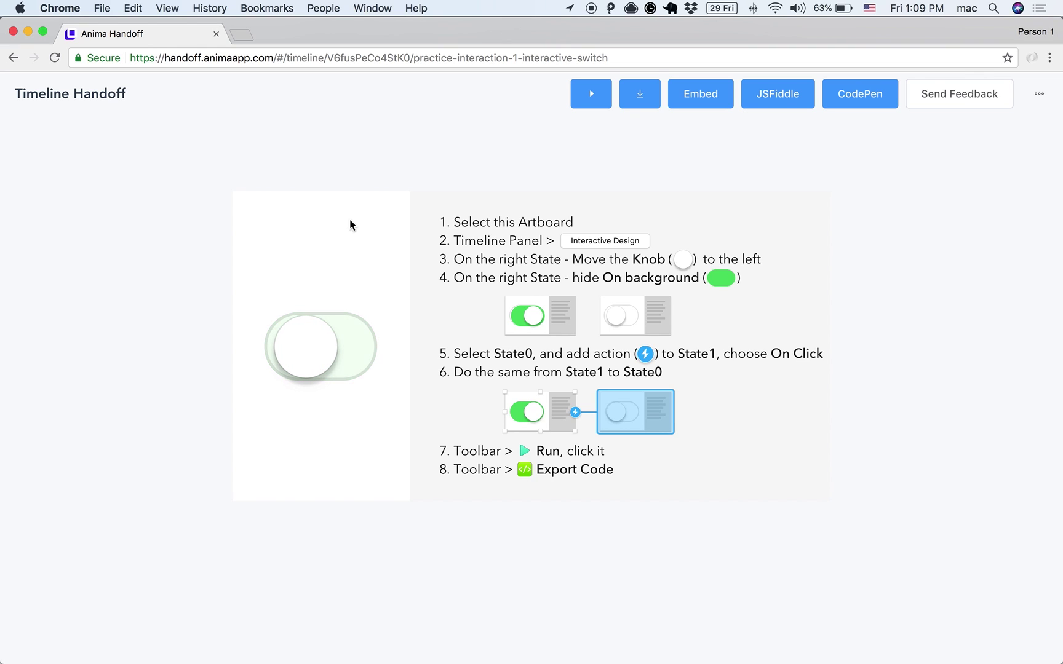
Toggle the exported switch, then check that the new pen's preview switch turns off and back on
left_click(321, 338)
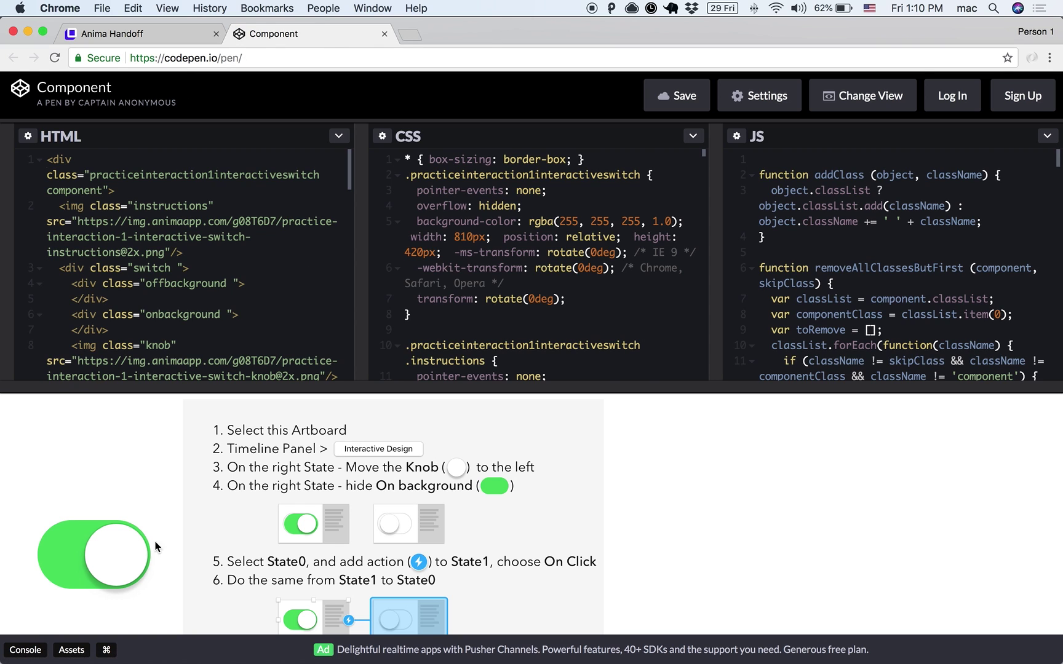
left_click(89, 558)
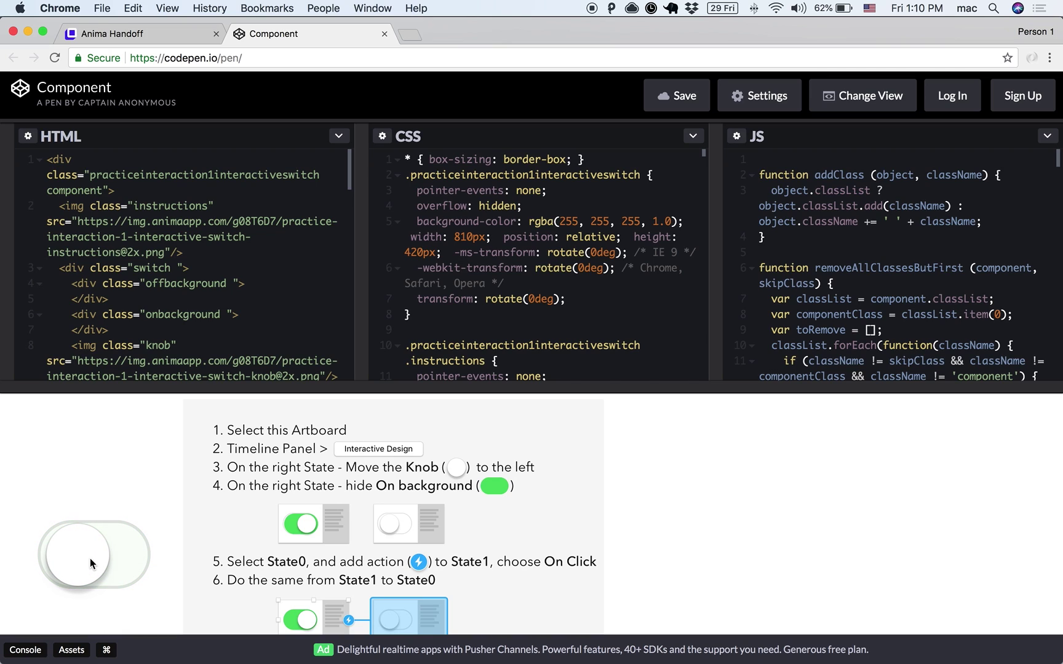
left_click(90, 558)
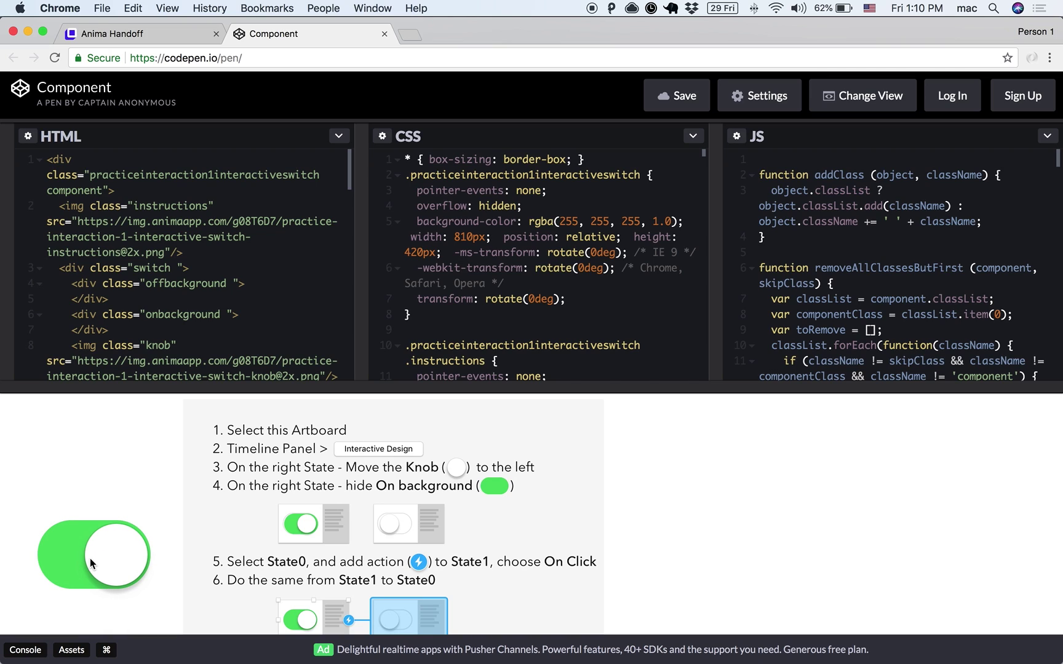
left_click(171, 32)
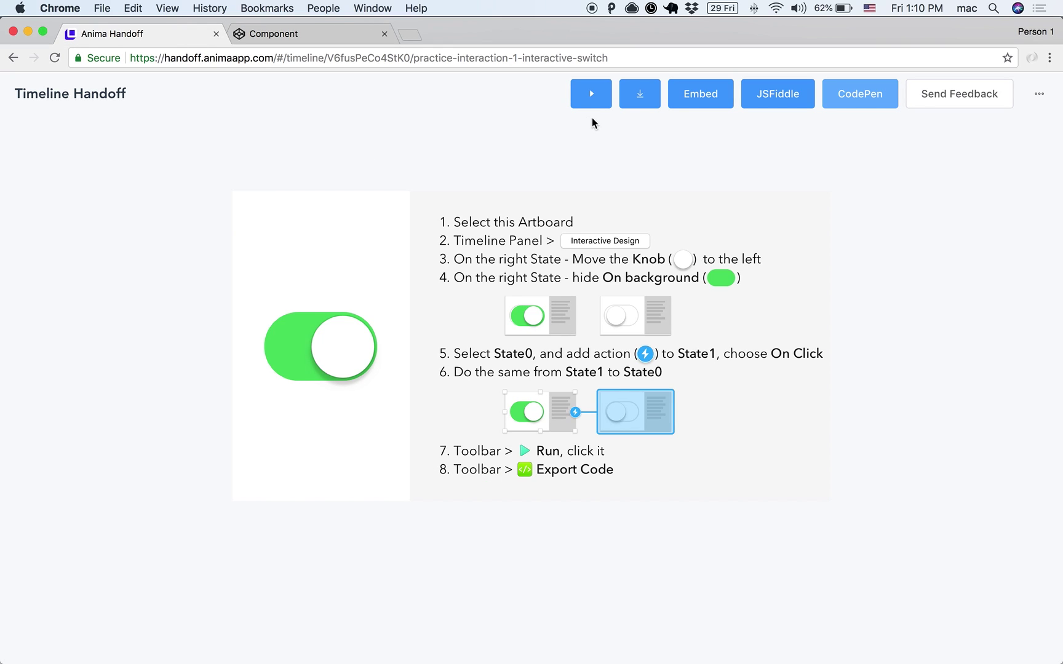
left_click(689, 95)
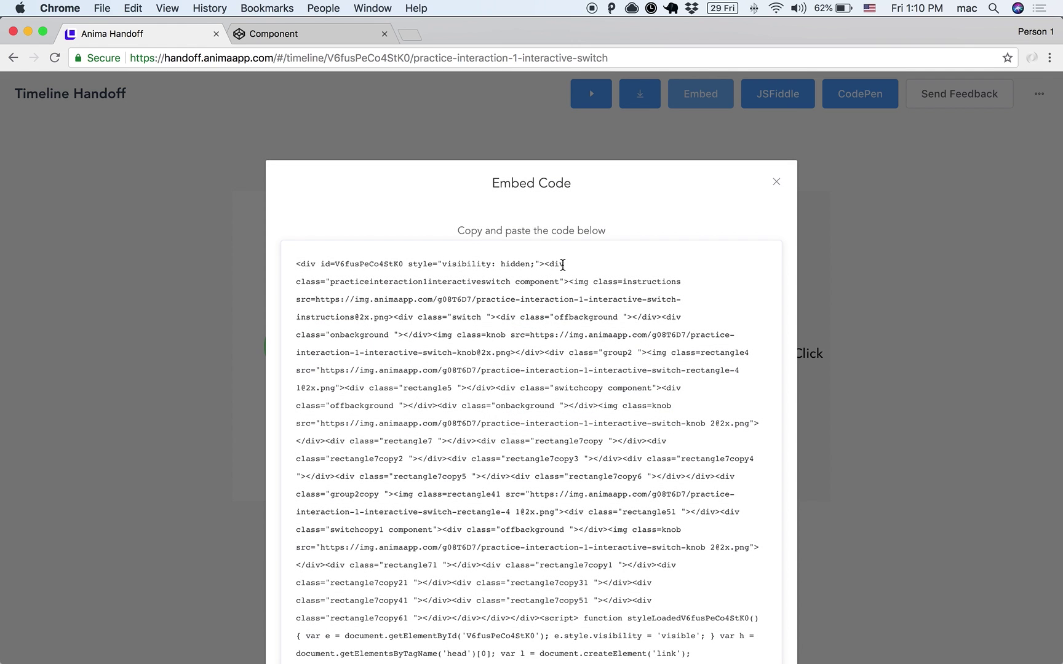
scroll(563, 265, "down", 5)
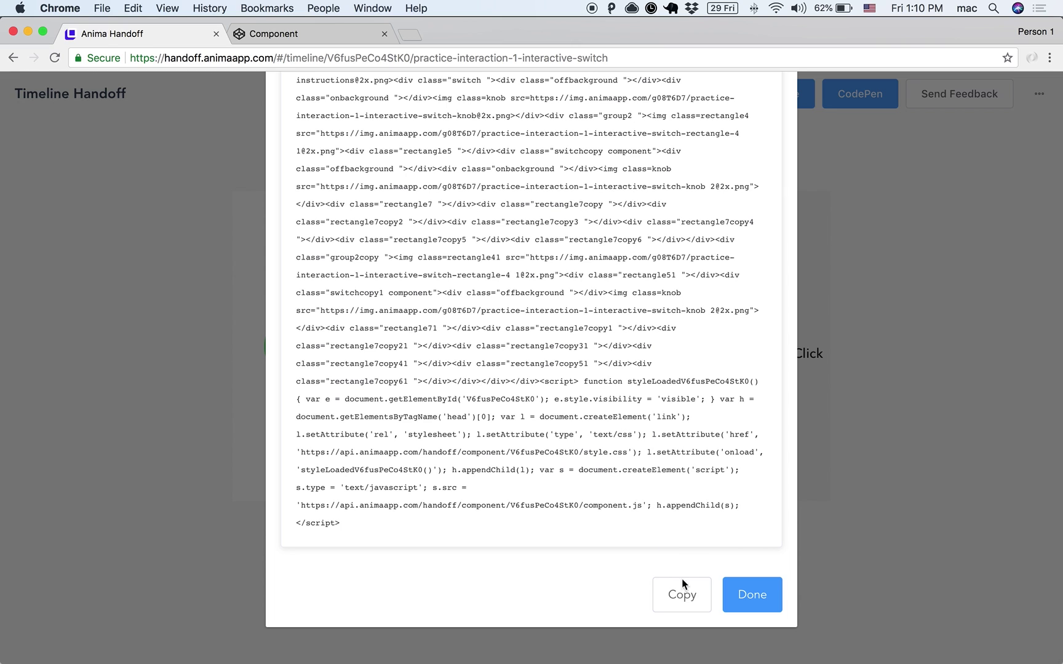
left_click(750, 612)
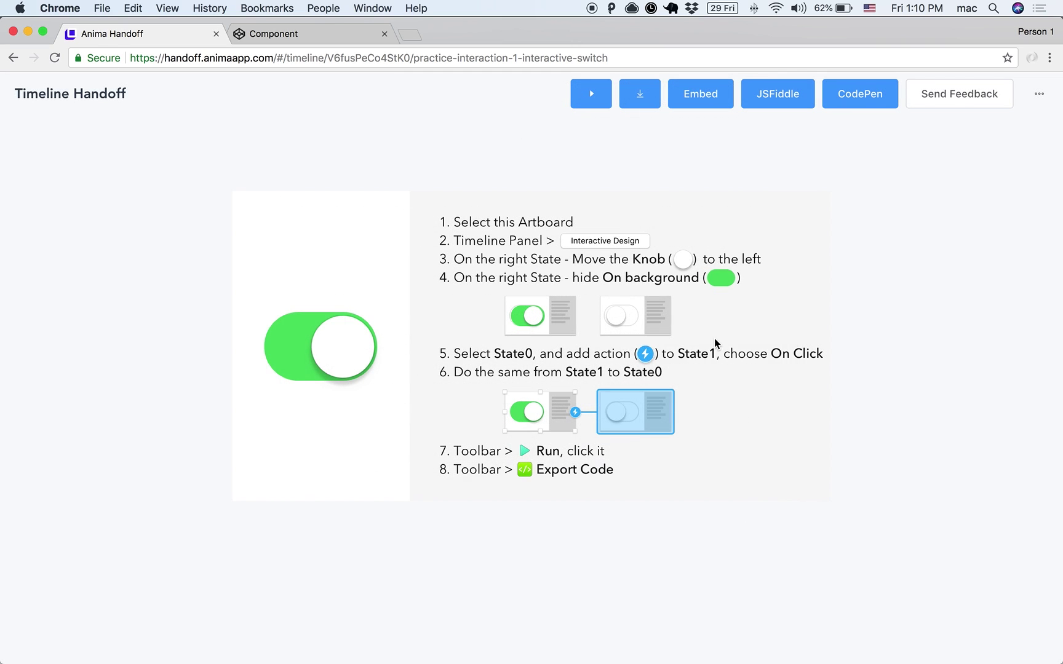